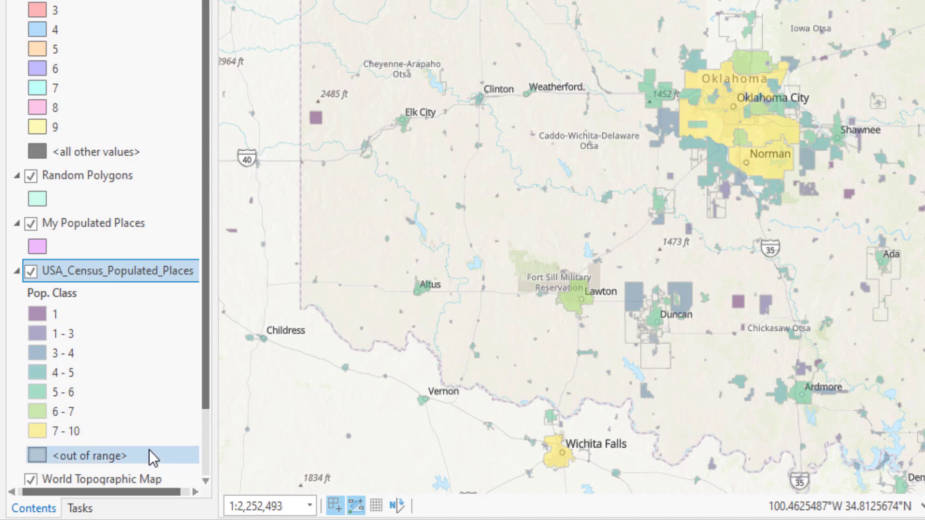
right_click(128, 271)
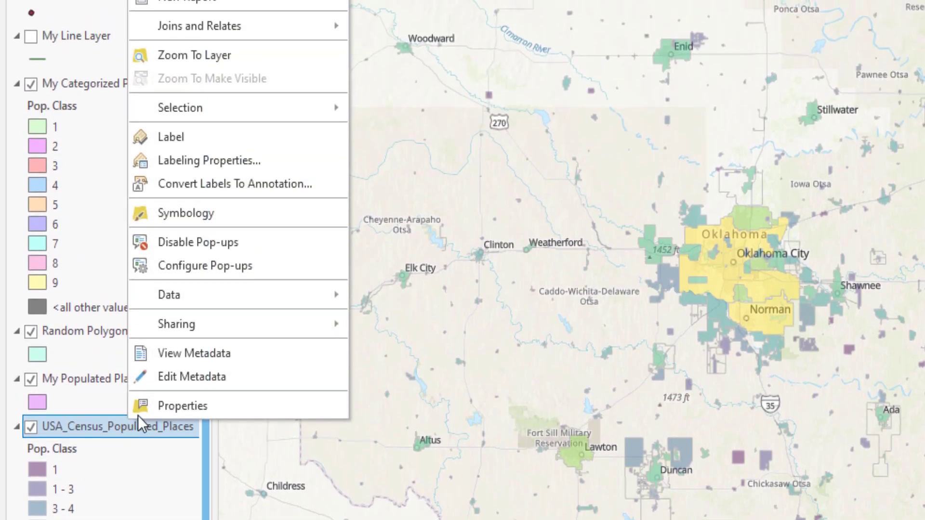
mouse_move(250, 295)
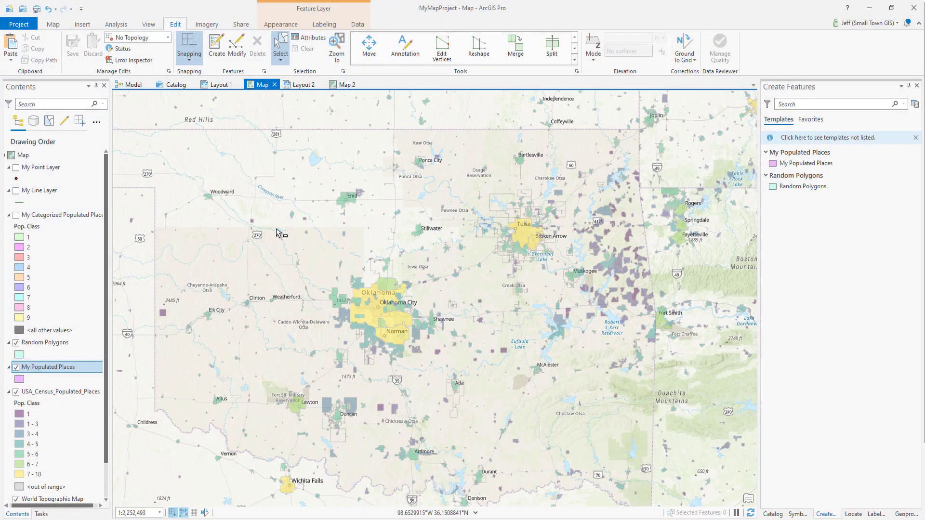
Select the populated places from Weatherford to Tulsa and McAlester and copy them into the My Populated Places layer, keeping source attribute values
left_click_drag(277, 230, 562, 398)
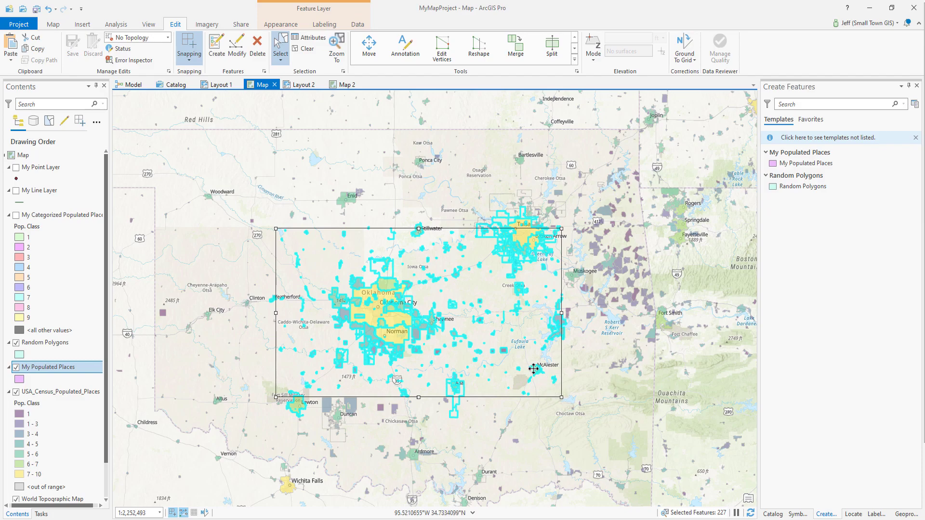
left_click(35, 49)
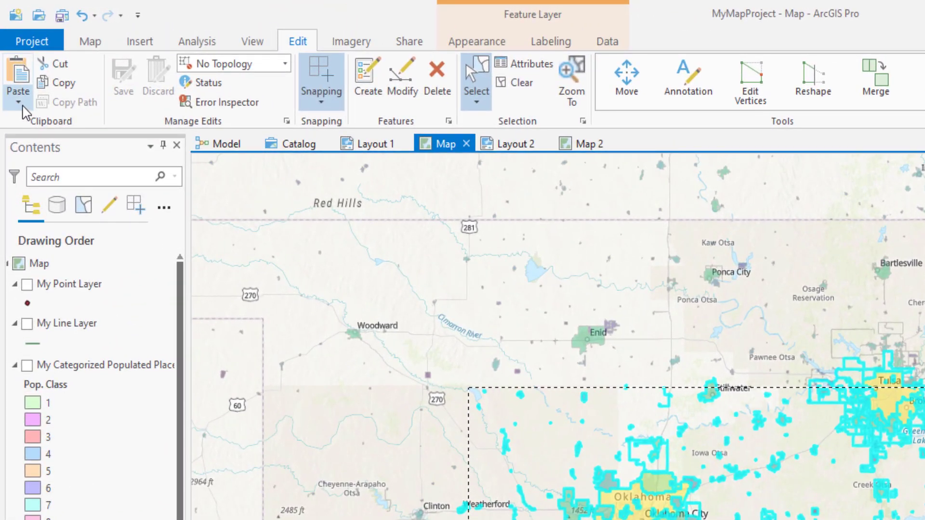
left_click(19, 104)
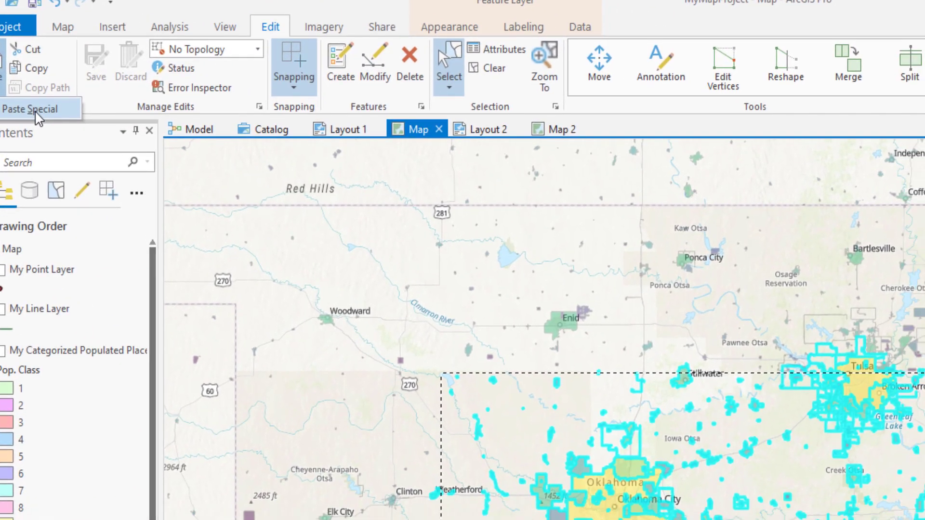
left_click(61, 126)
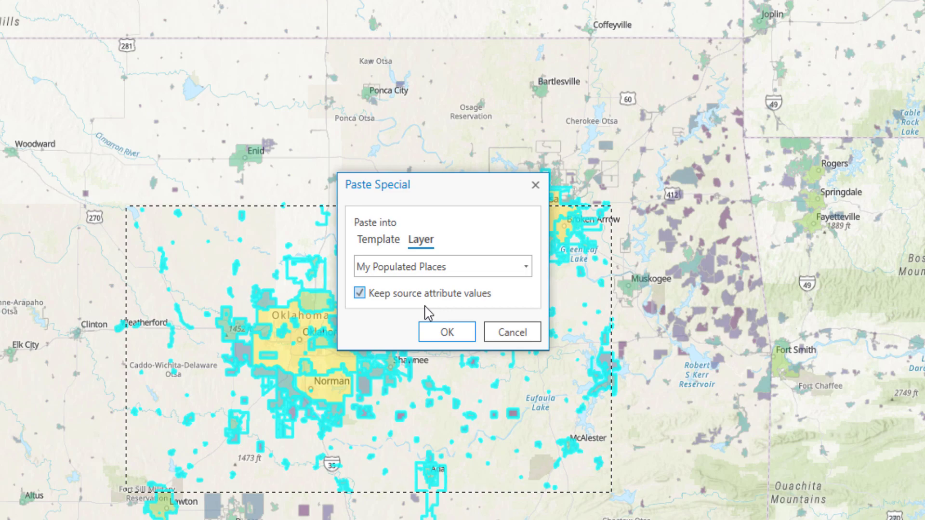
left_click(447, 332)
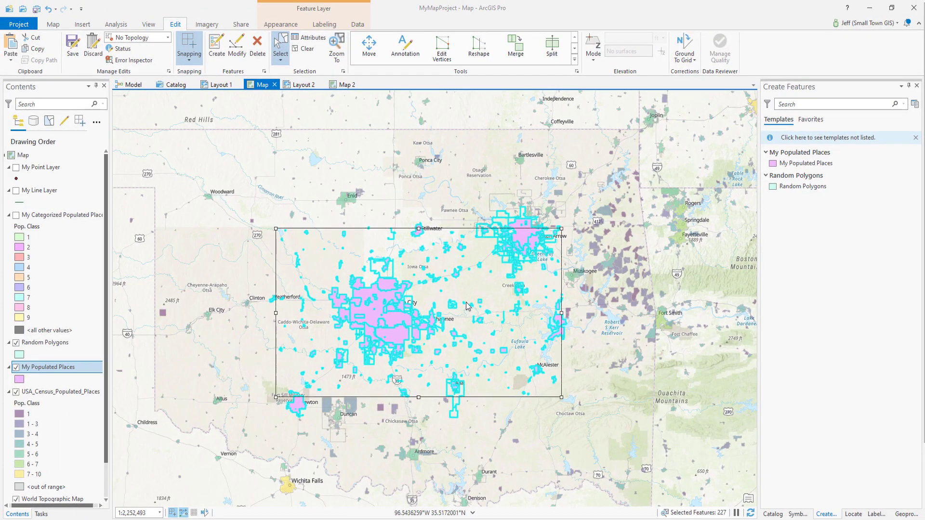
Open the attribute table of My Populated Places and enlarge it to check the copied records
right_click(48, 371)
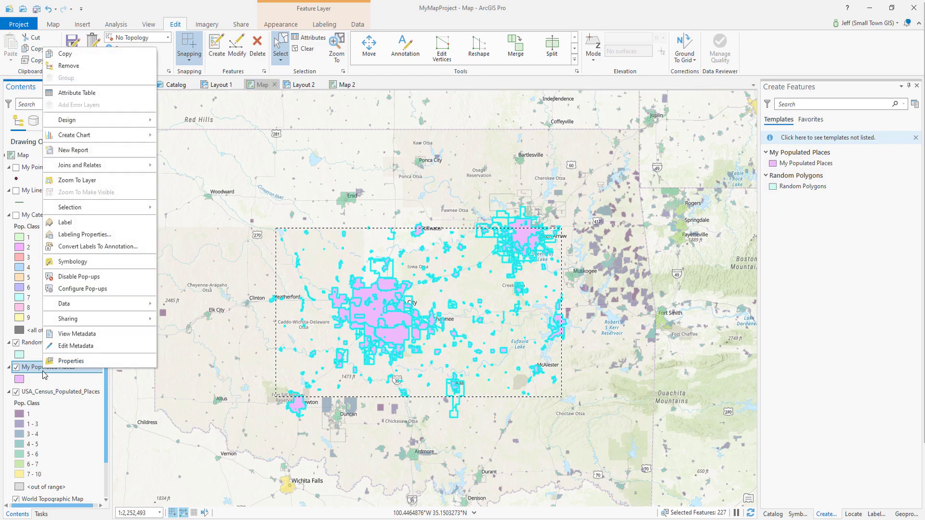
left_click(81, 98)
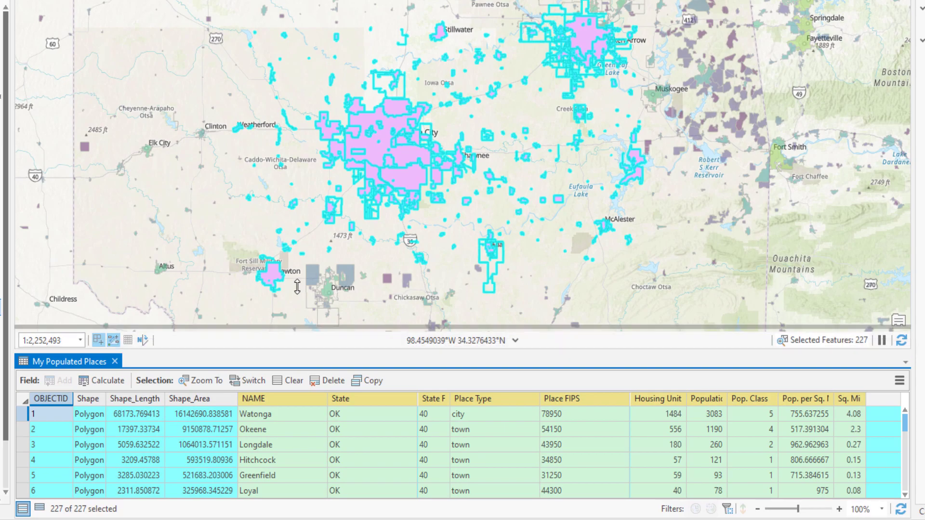
left_click_drag(297, 286, 297, 156)
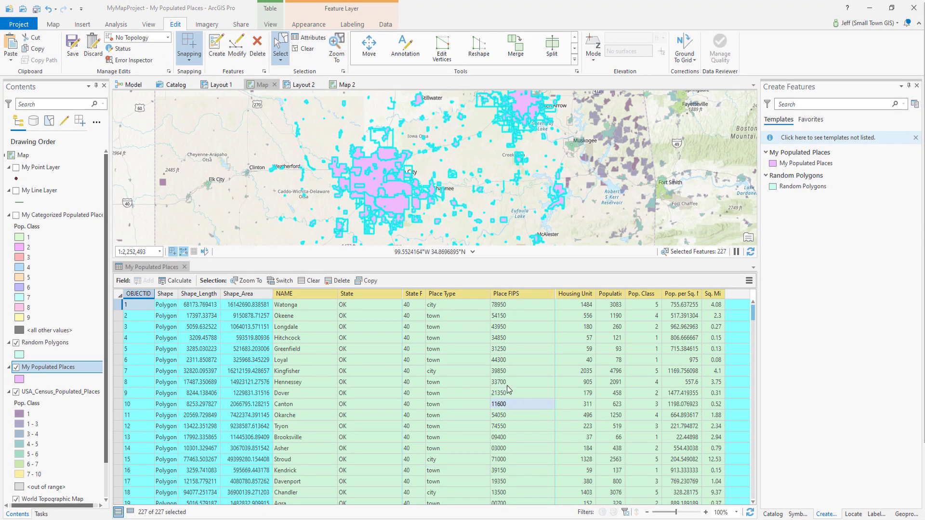
Discard all edits and close the My Populated Places attribute table
left_click(93, 46)
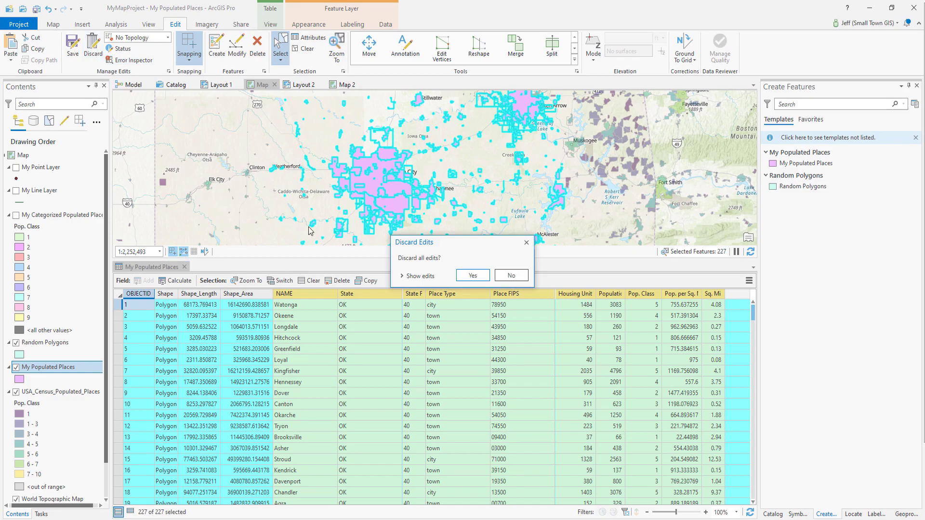
left_click(471, 275)
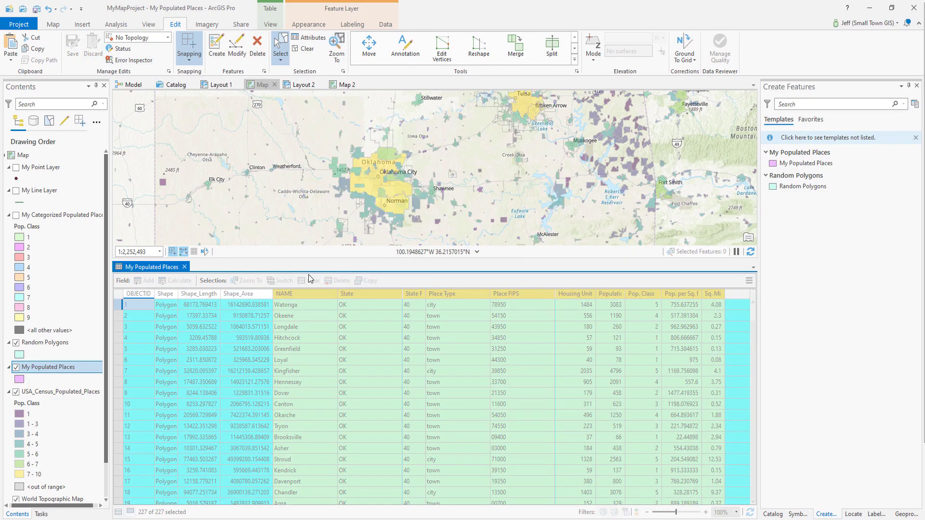
left_click(184, 267)
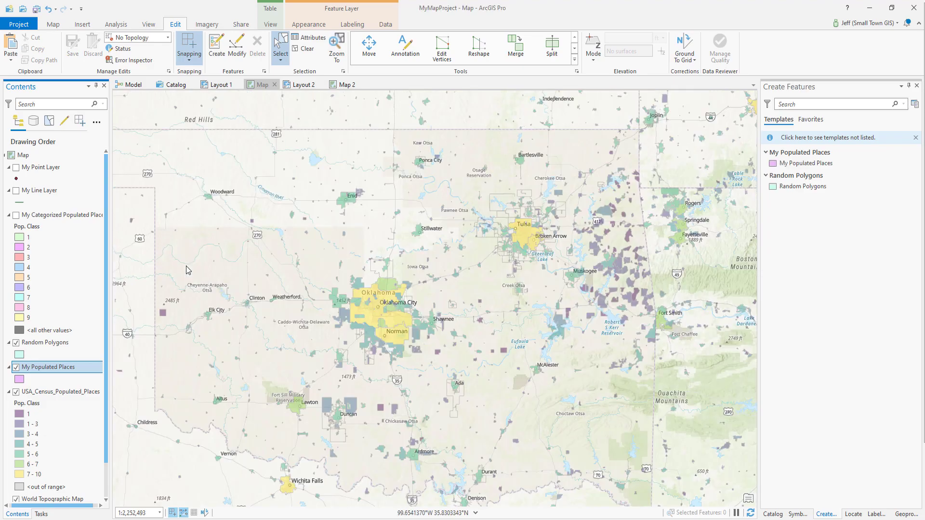
Select the populated places from Enid to Tulsa and Norman and paste copies into My Populated Places with source attribute values kept
left_click(52, 24)
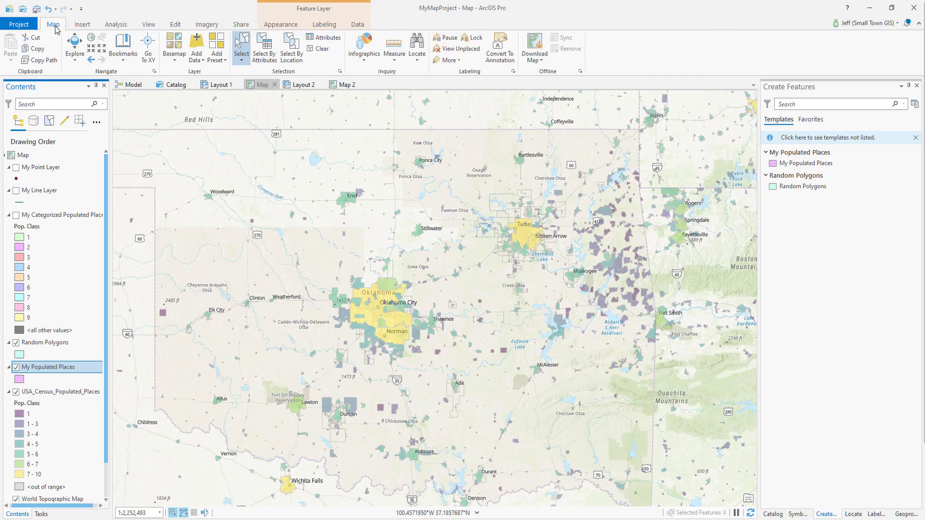
left_click(241, 45)
left_click_drag(293, 176, 550, 388)
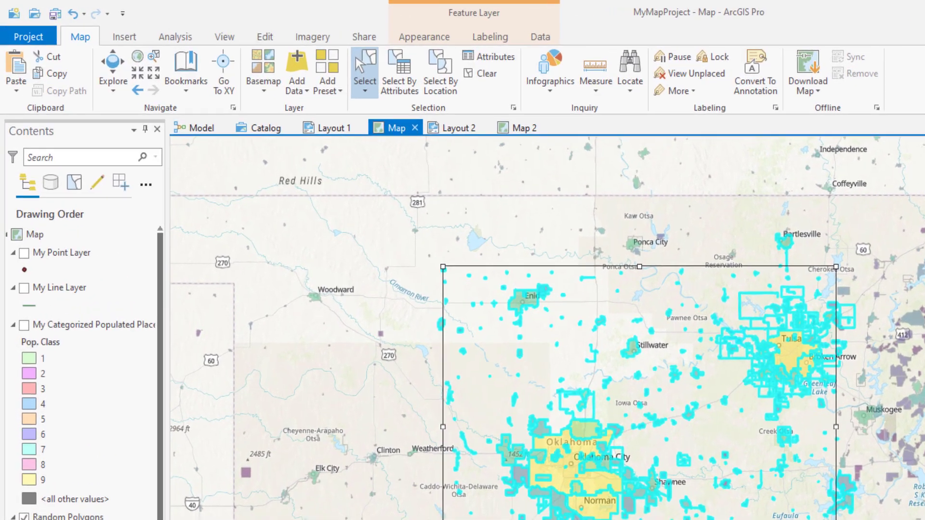
left_click(53, 73)
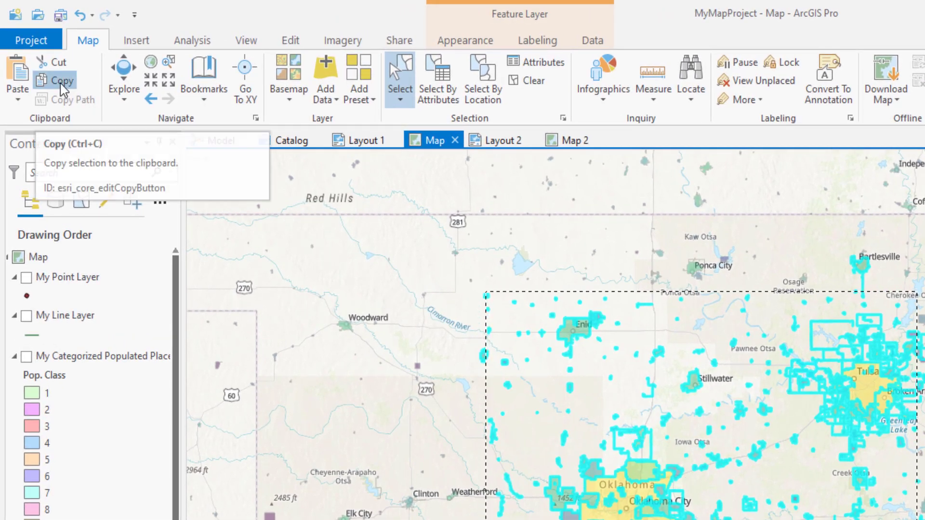
left_click(17, 101)
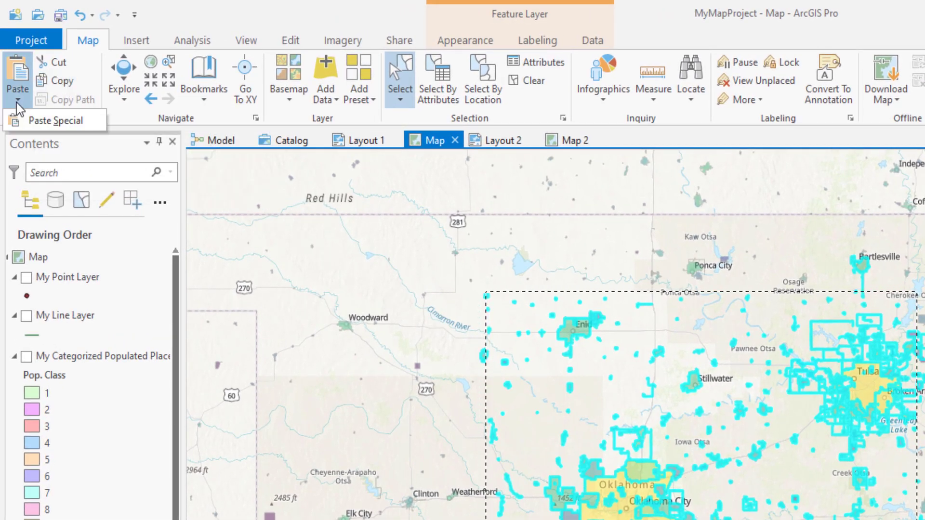
left_click(29, 119)
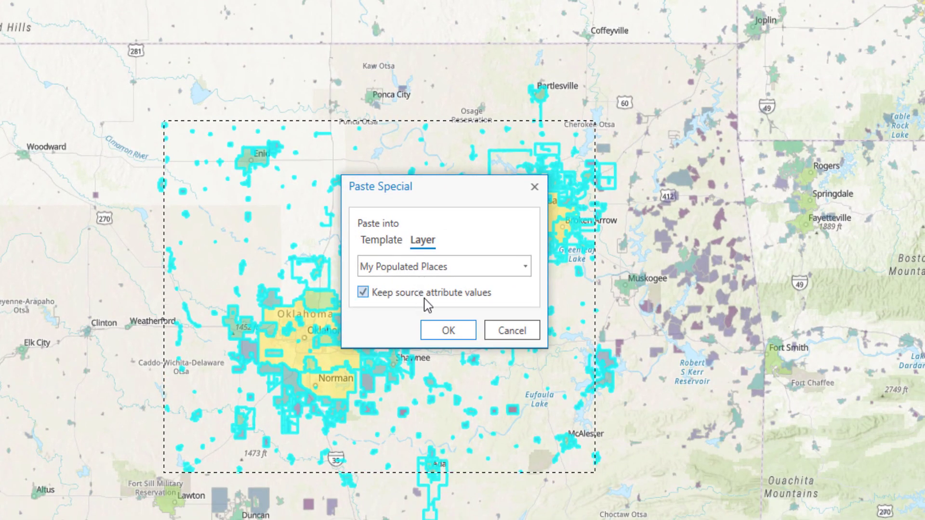
left_click(451, 333)
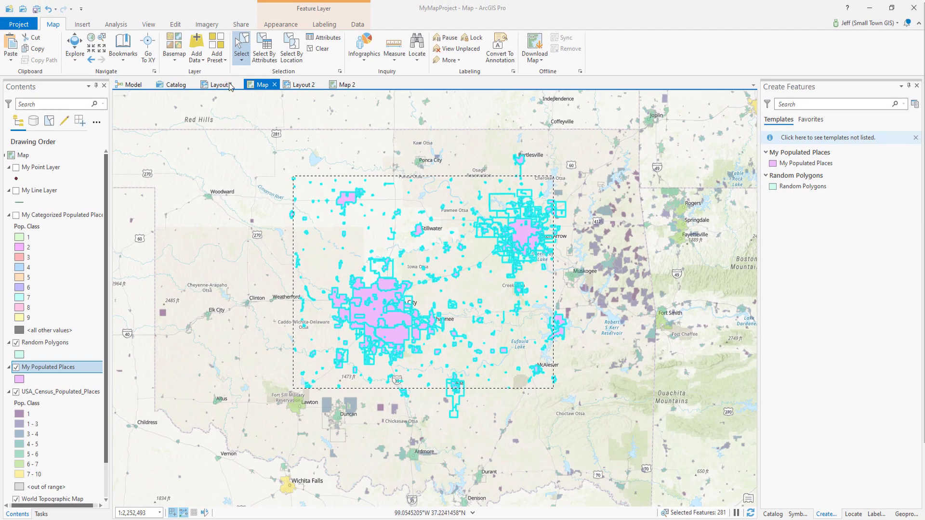
Discard the pasted places from My Populated Places
left_click(176, 24)
left_click(93, 46)
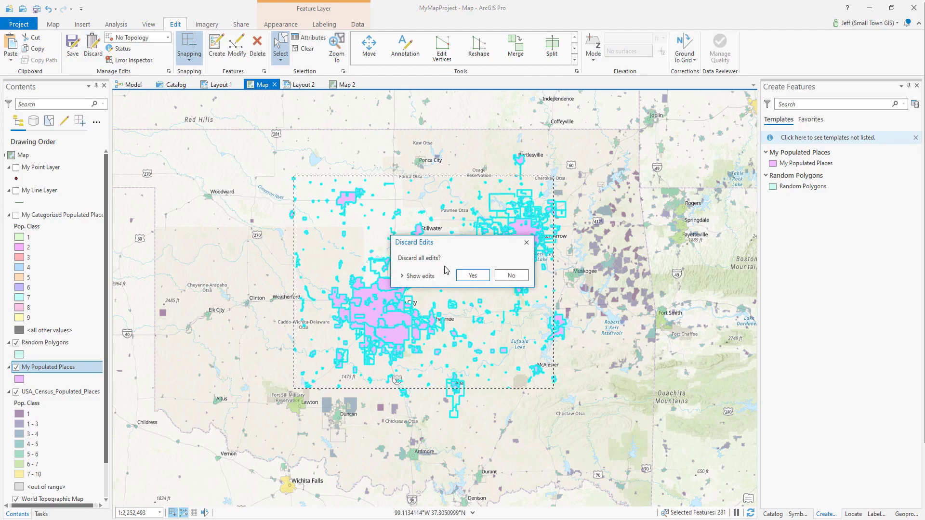
left_click(472, 276)
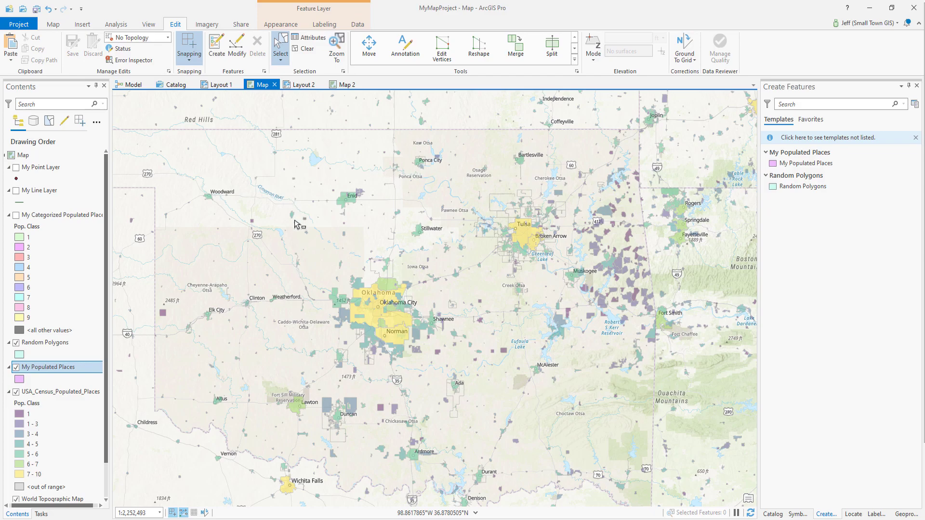
Select the populated places from Clinton to Tulsa, including Lawton and Duncan, and Paste Special them into My Populated Places with source attributes kept
left_click_drag(236, 207, 562, 428)
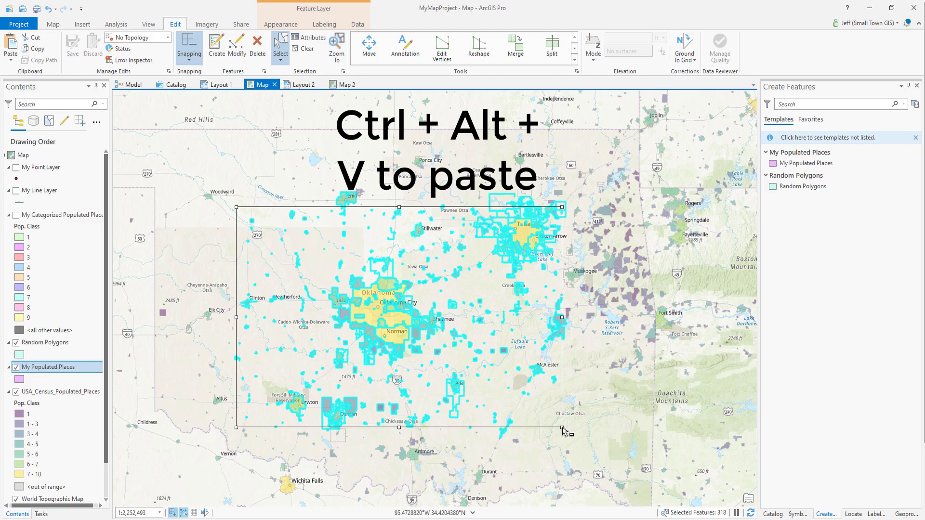
key("ctrl+alt+v")
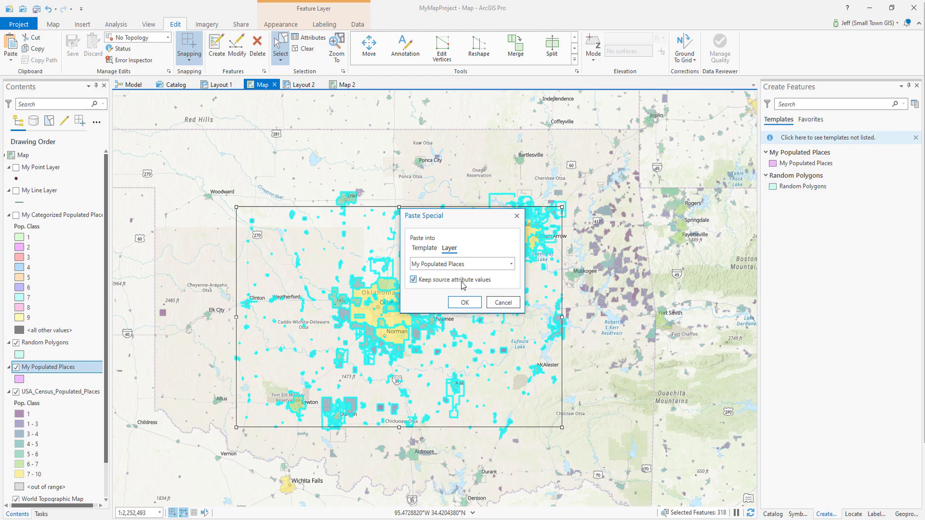
left_click(465, 302)
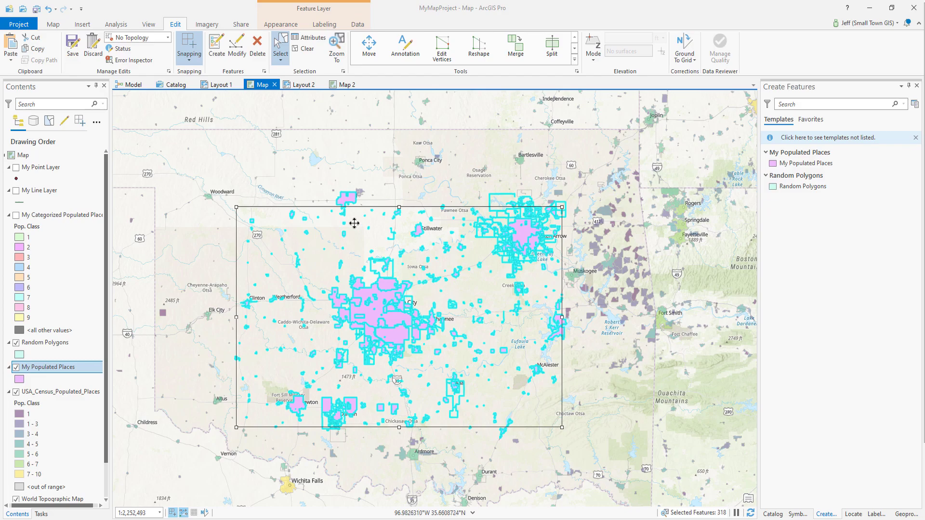
Discard all edits from the last paste and clear the selection box
left_click(93, 48)
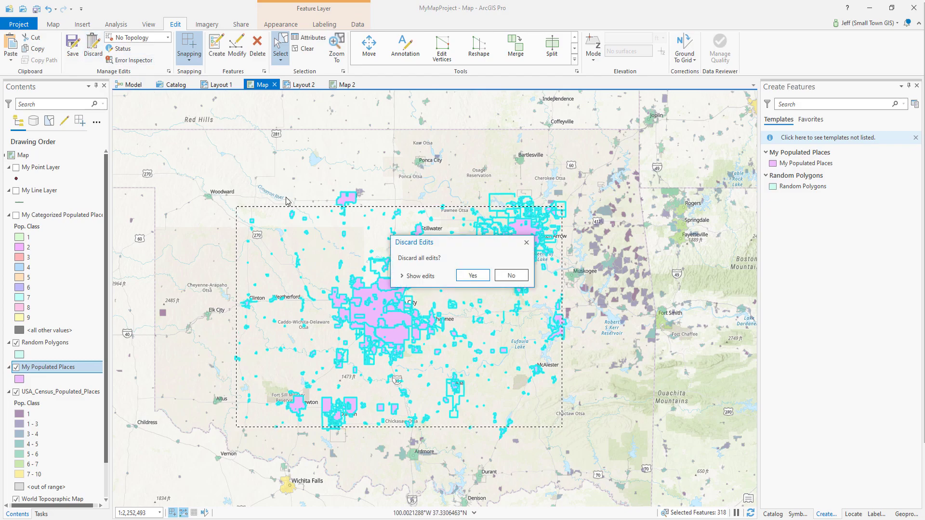
left_click(472, 276)
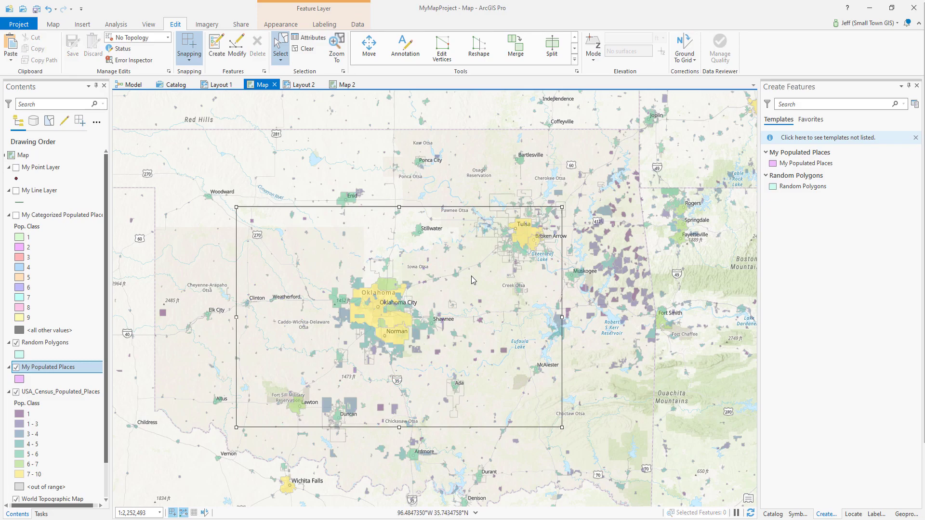
left_click(478, 153)
Make USA_Census_Populated_Places the current layer and select the populated places around Oklahoma City, Stillwater, Tulsa and McAlester
left_click(61, 391)
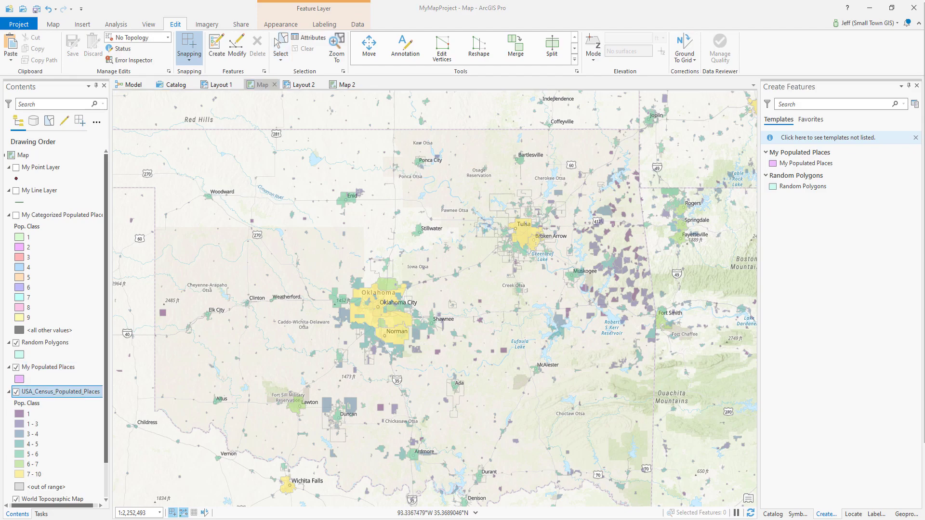
left_click(395, 198)
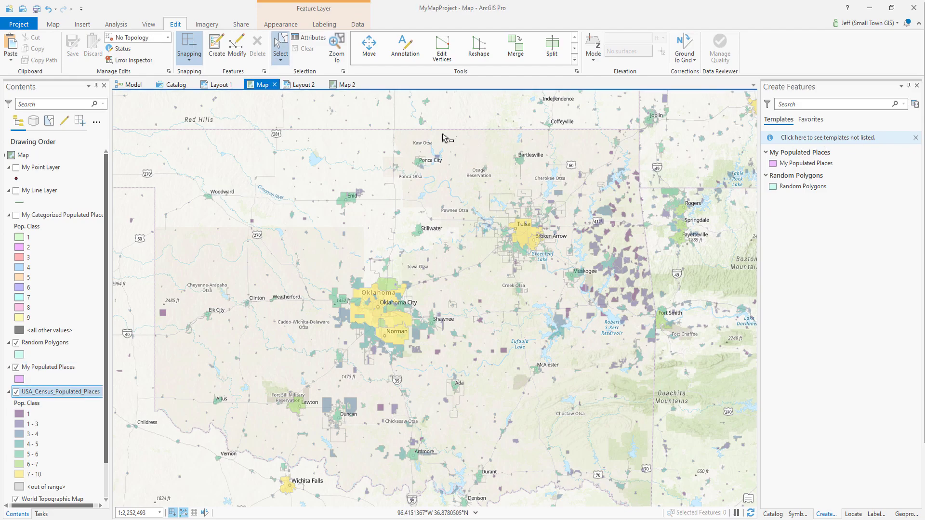
left_click_drag(296, 217, 552, 384)
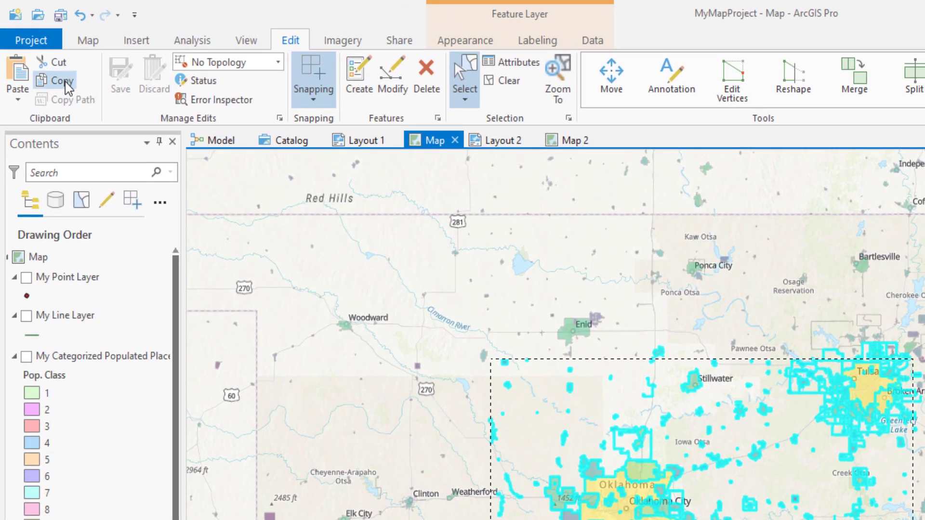
Copy the selected places and Paste Special them into the Random Polygons layer, keeping source attribute values
left_click(58, 75)
left_click(19, 101)
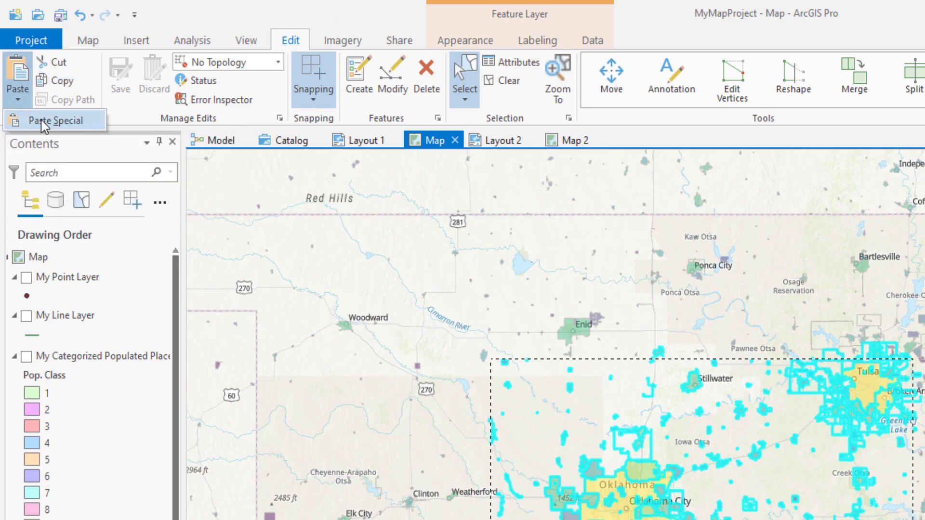
left_click(53, 121)
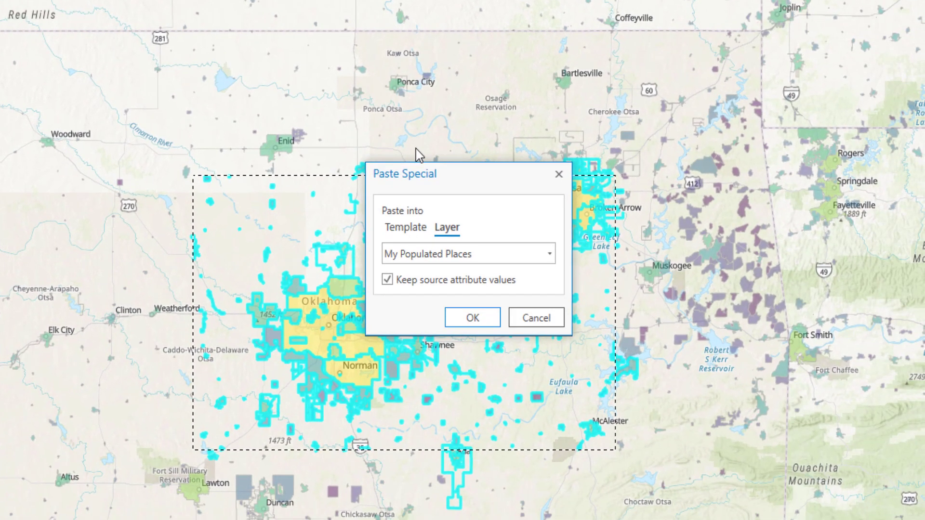
left_click(717, 358)
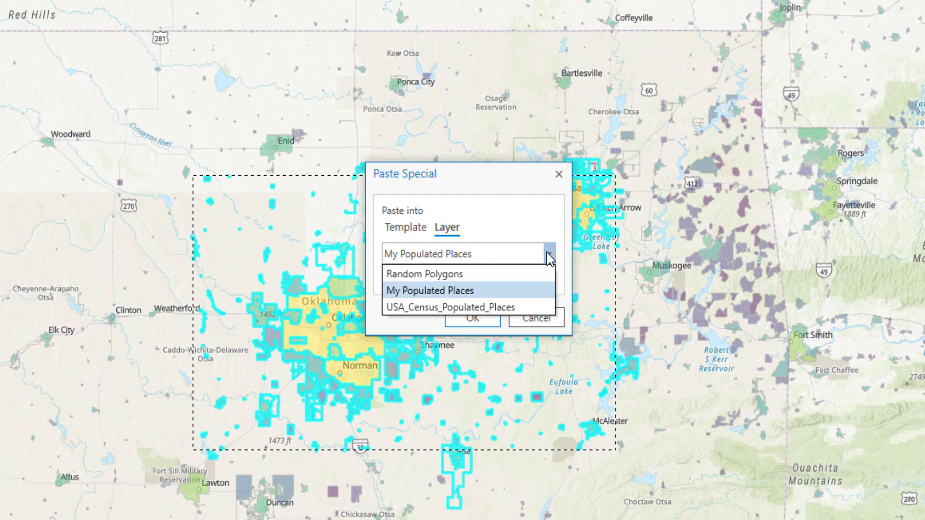
left_click(497, 273)
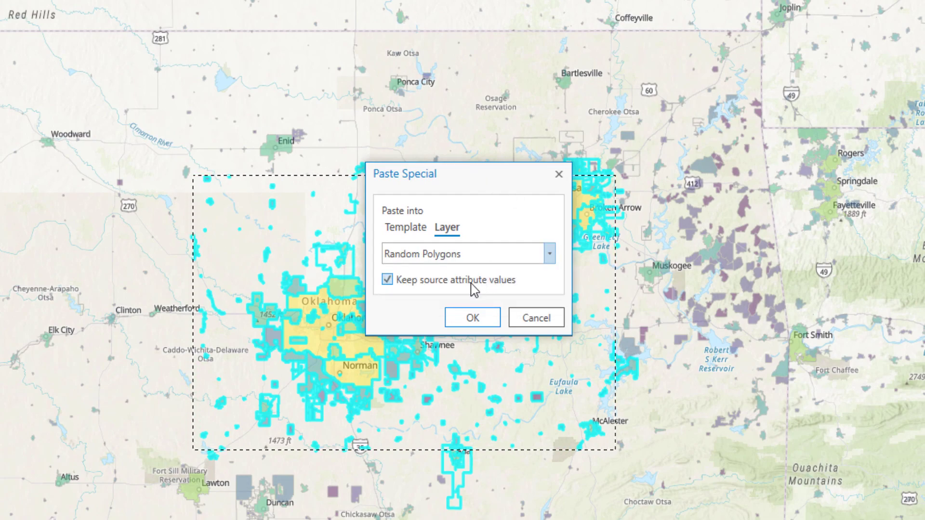
left_click(471, 317)
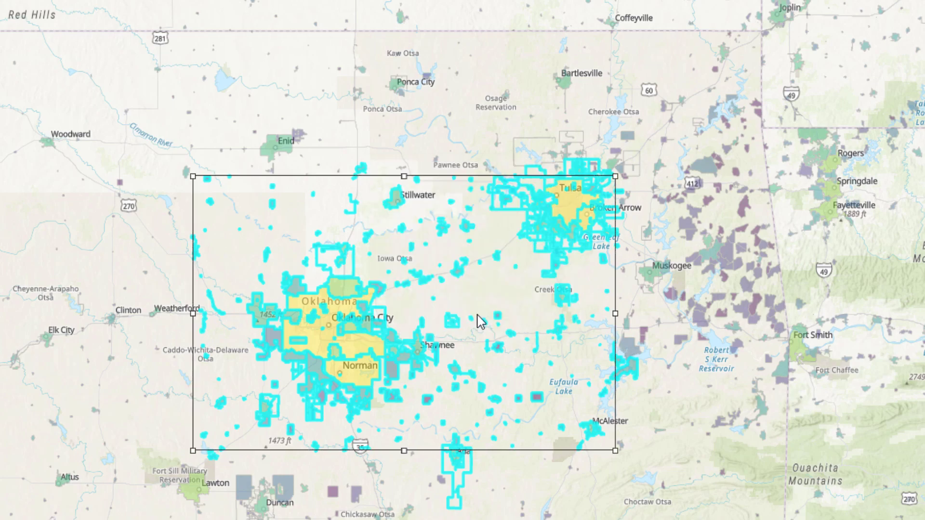
key("ctrl+v")
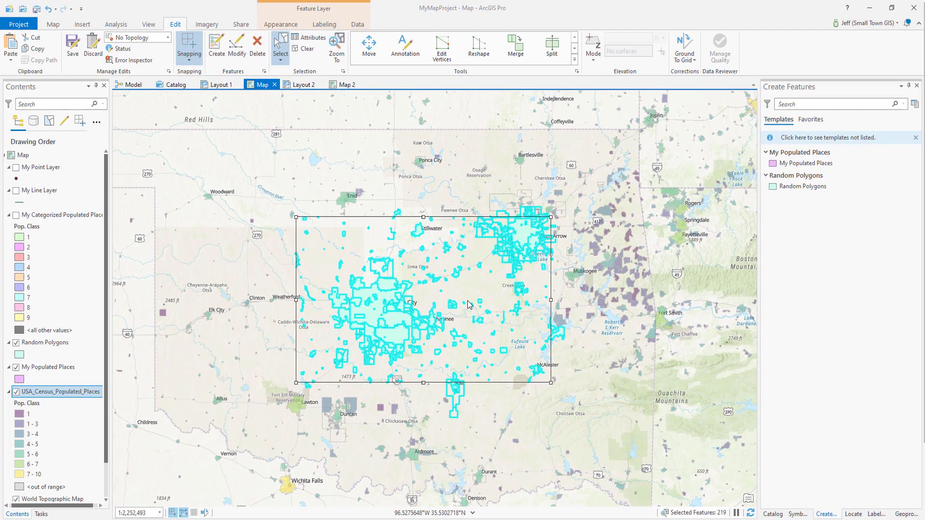
Open the Random Polygons attribute table and examine the values pasted into MY_NAME_FIELD, MY_CLASS_FIELD, Place Fips, Population (2012) and Sq. Mi
left_click(53, 344)
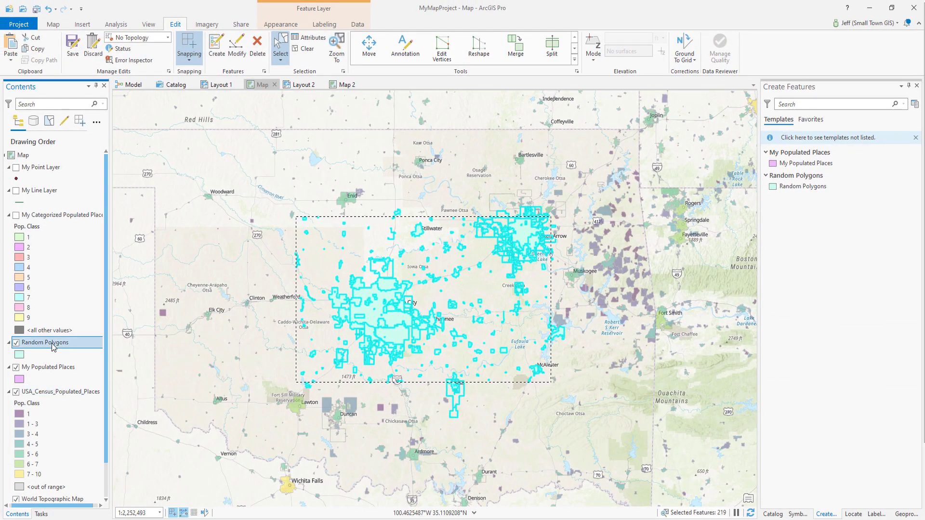
right_click(53, 347)
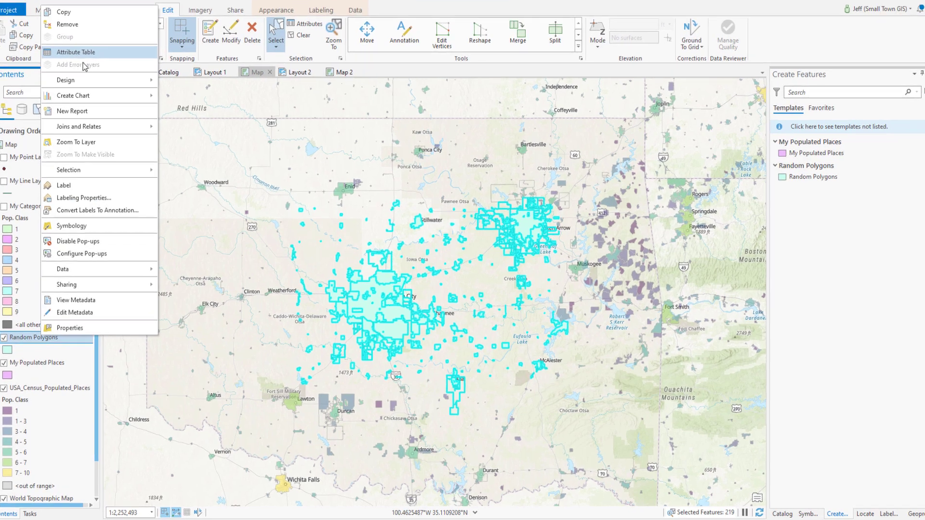
left_click(82, 57)
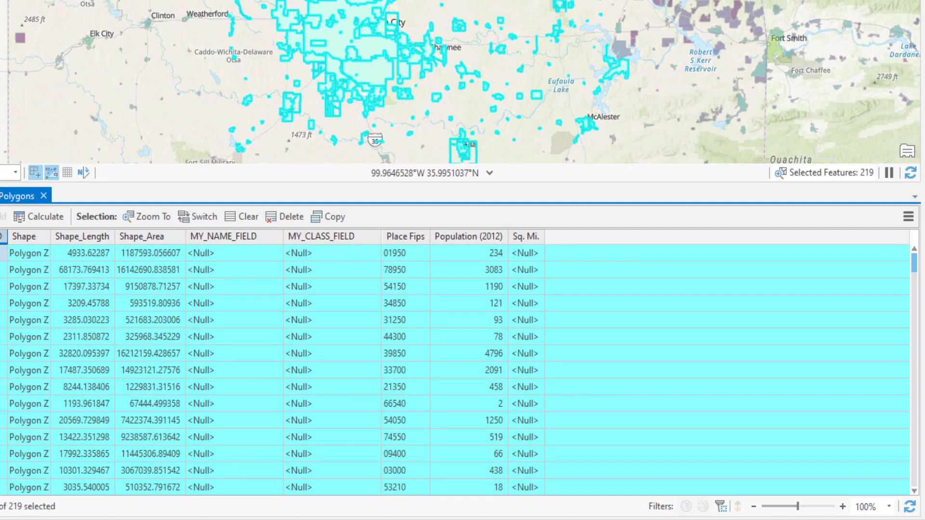
left_click(211, 303)
left_click(314, 292)
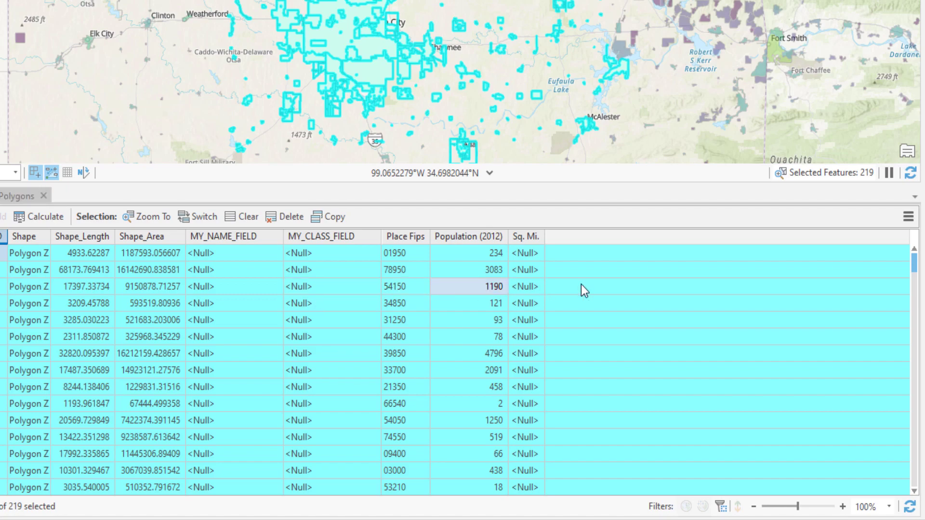
Open the fields view of Random Polygons and examine the properties of its PLACEFIPS field
left_click(908, 216)
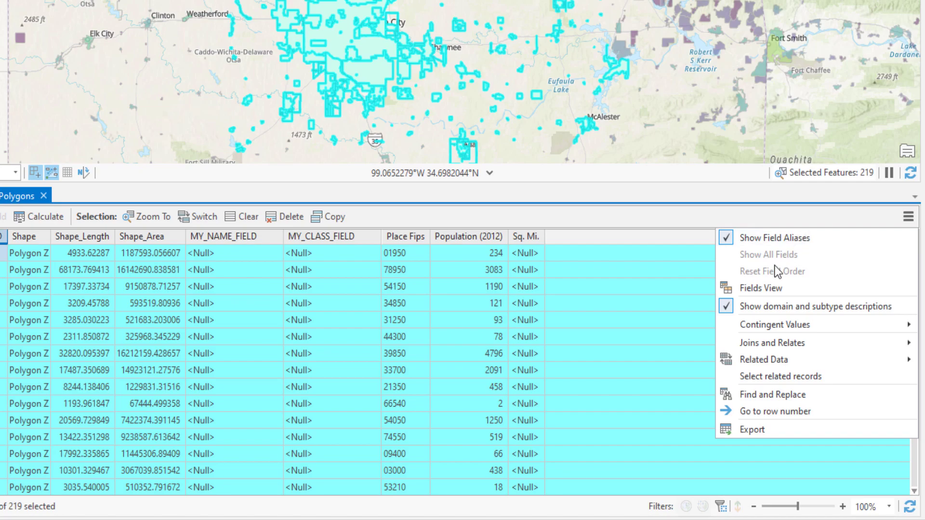
left_click(762, 287)
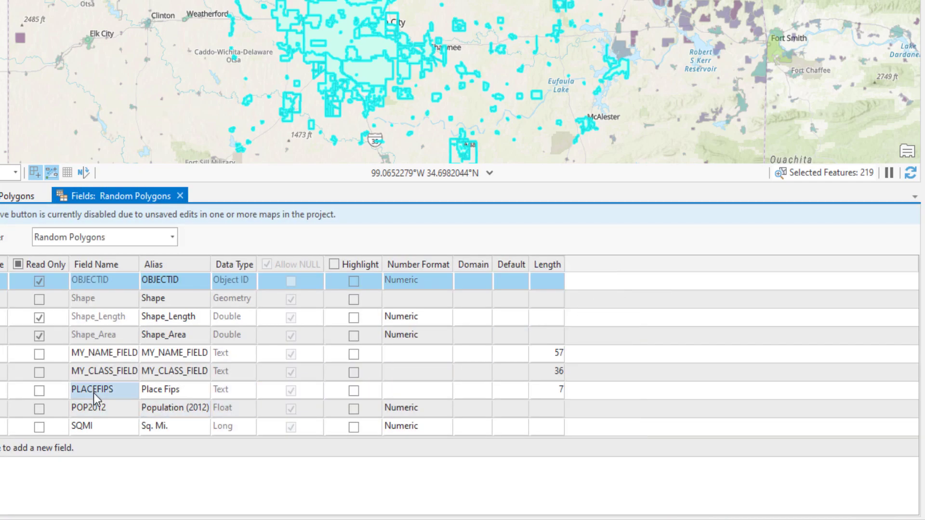
left_click(4, 390)
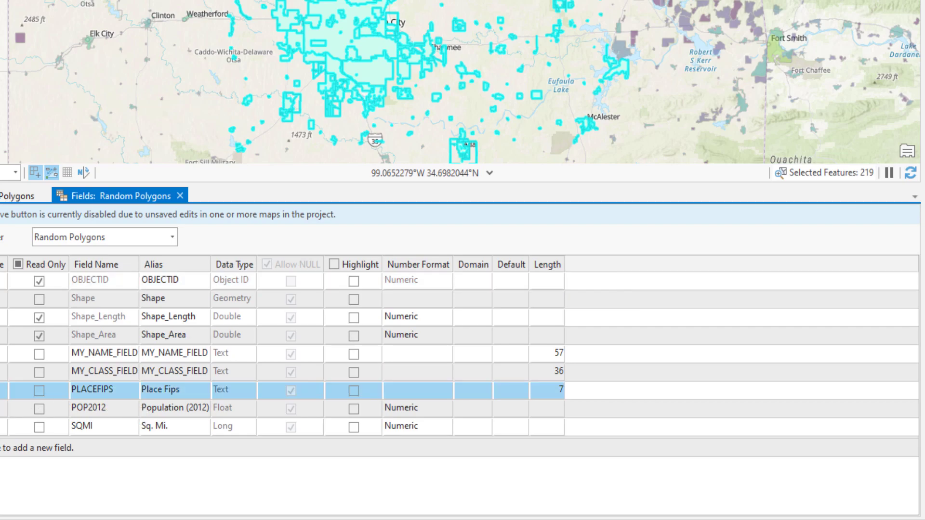
Open the fields view of USA_Census_Populated_Places and dock it beside the Random Polygons fields view to compare their field definitions
right_click(0, 1)
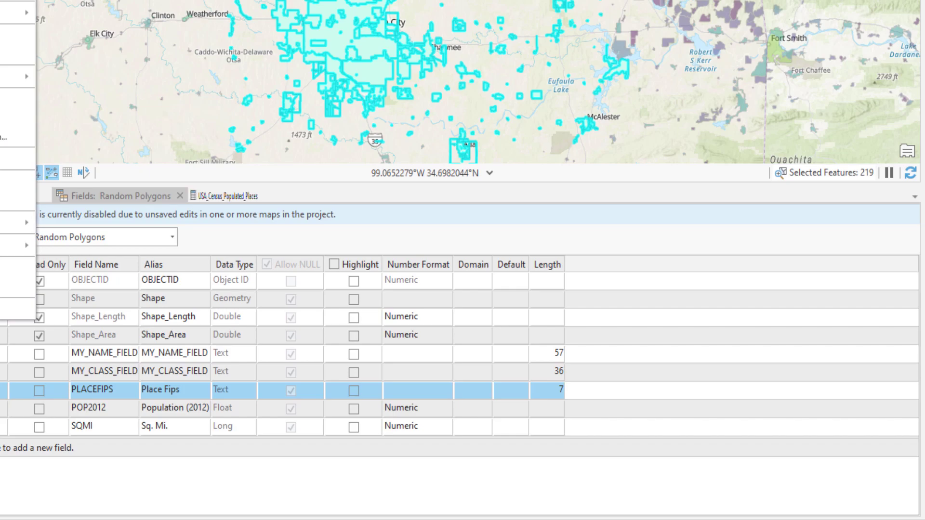
left_click(0, 0)
left_click(908, 217)
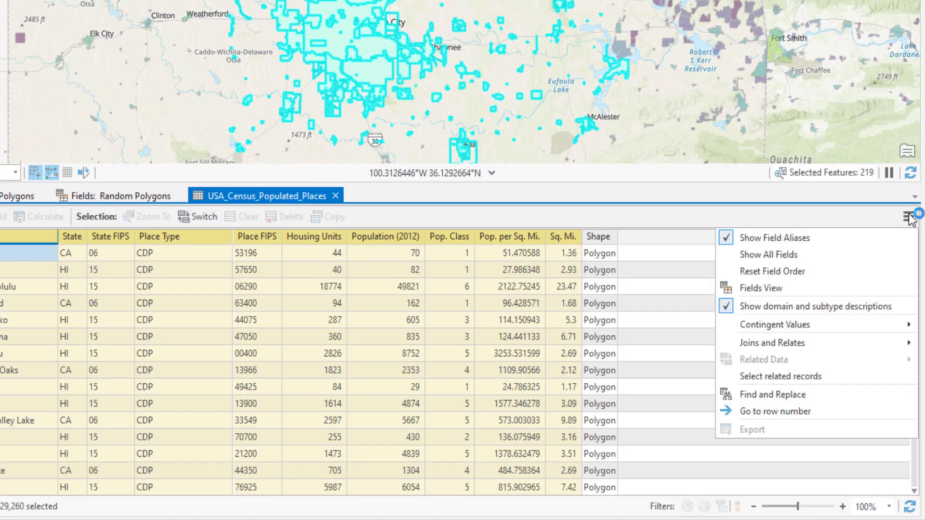
left_click(785, 288)
left_click_drag(428, 195, 461, 352)
left_click(103, 195)
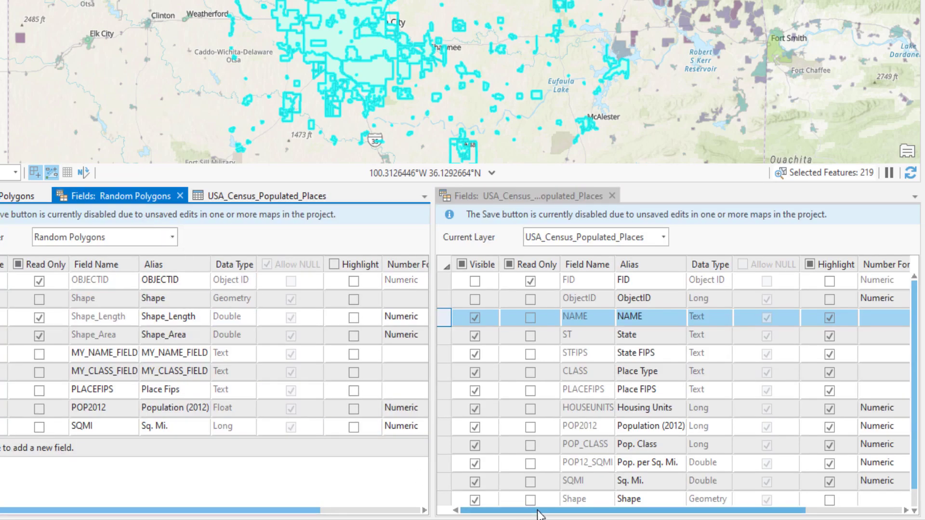
left_click_drag(538, 515, 635, 515)
left_click_drag(311, 515, 407, 516)
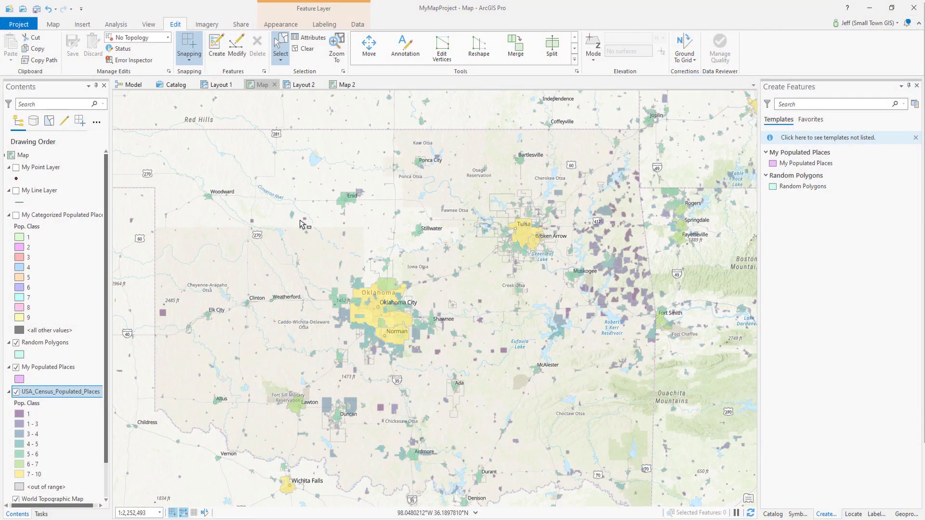
Copy the census populated places around Oklahoma City and Tulsa and Paste Special them into Random Polygons in Map 2, keeping source attribute values
left_click_drag(280, 206, 566, 393)
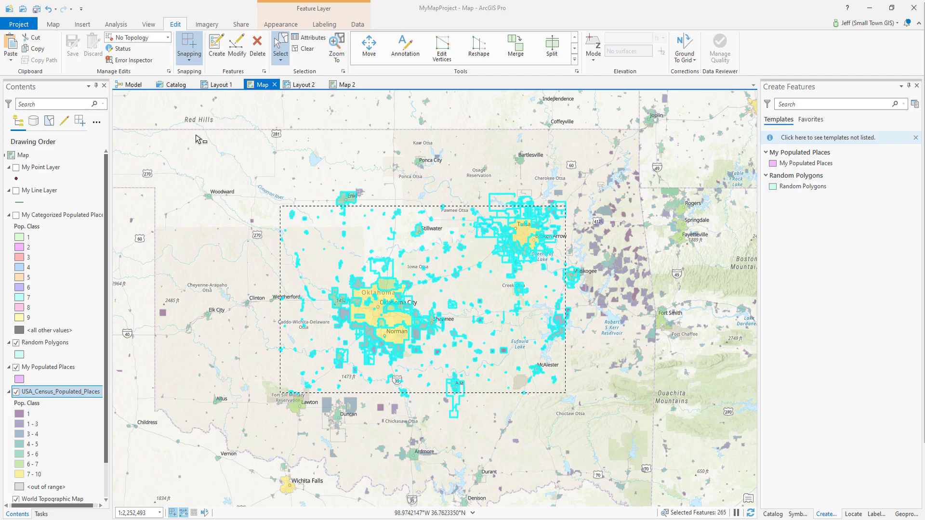
left_click(35, 50)
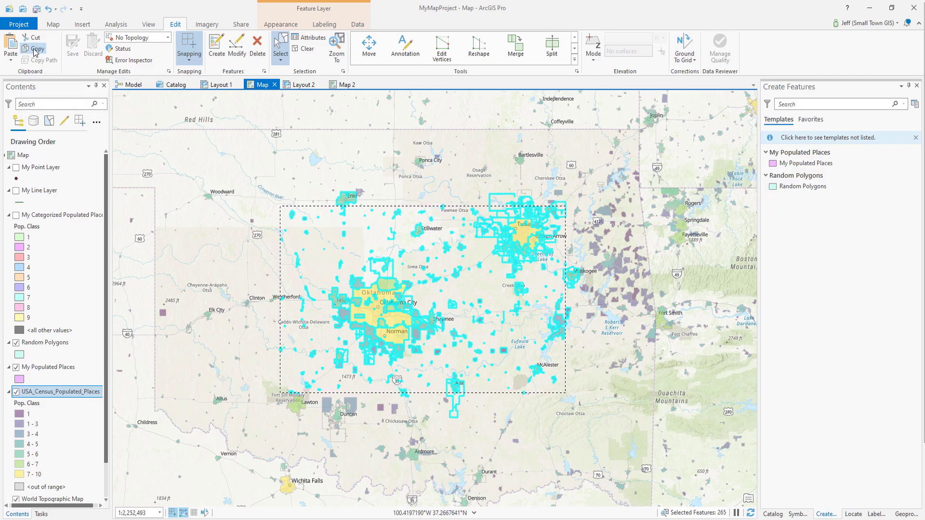
left_click(344, 85)
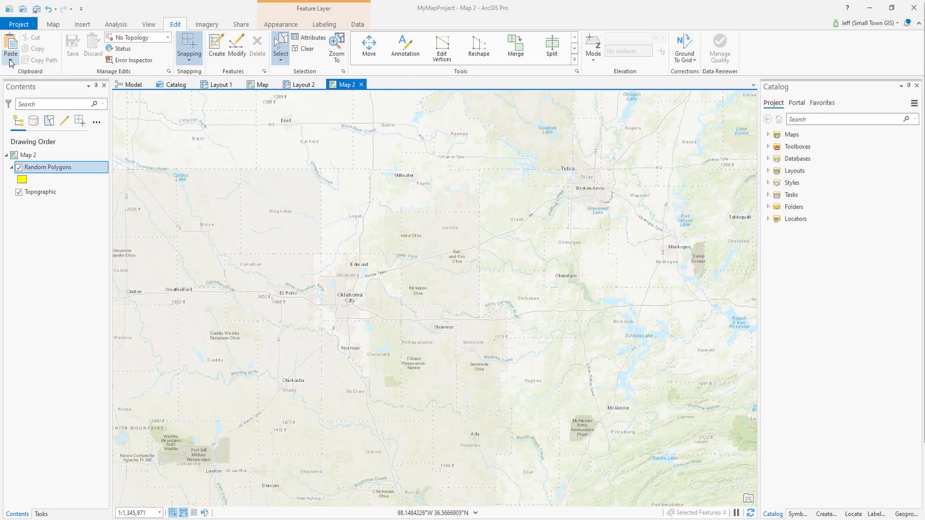
left_click(11, 59)
left_click(34, 72)
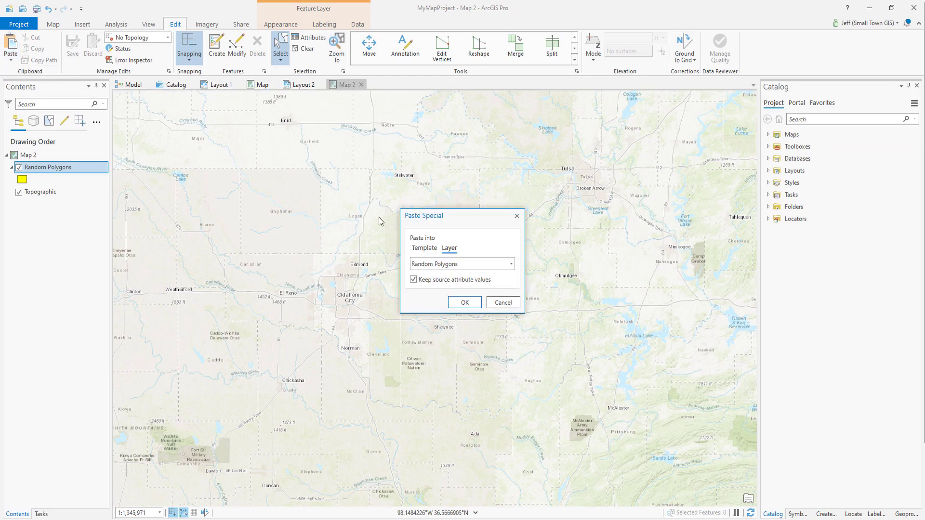
left_click(510, 264)
left_click(486, 272)
left_click(463, 302)
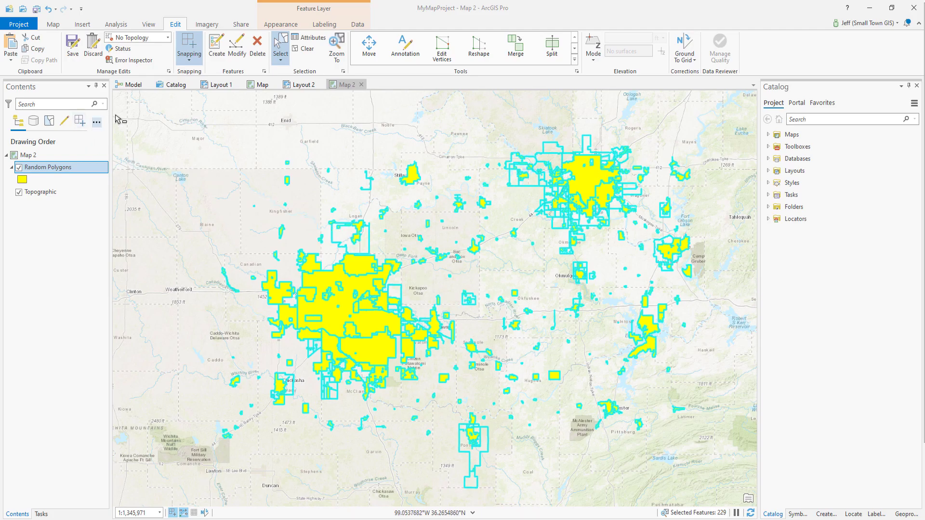
Return to the first map, review its layers by selection and by editing, and make Random Polygons the only editable layer
left_click(257, 85)
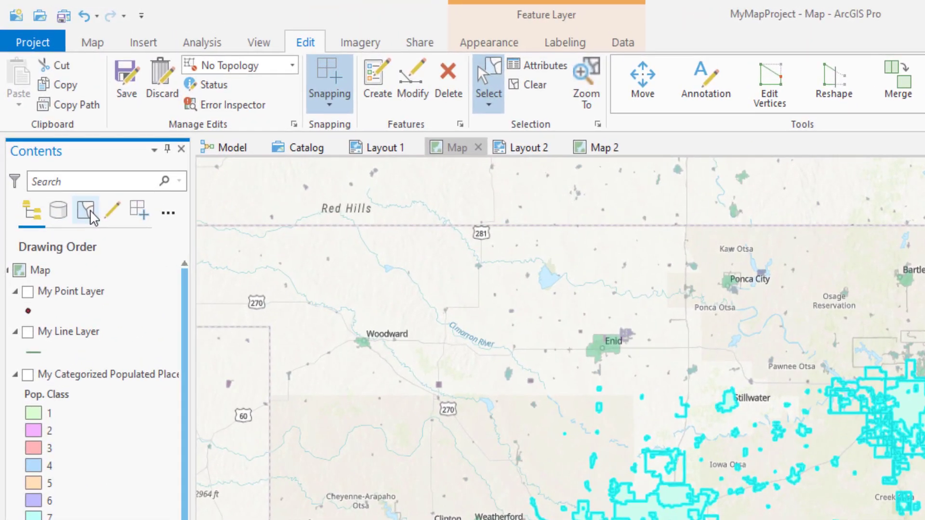
left_click(66, 161)
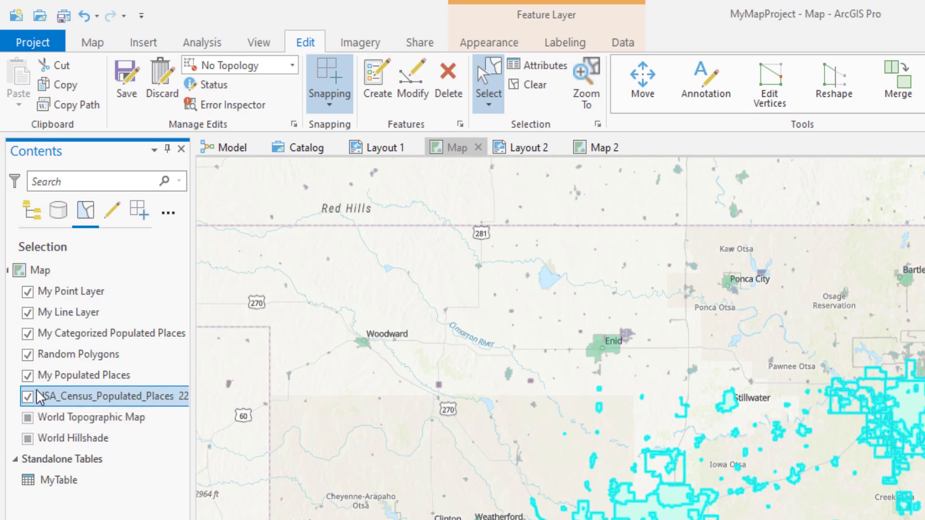
left_click(111, 211)
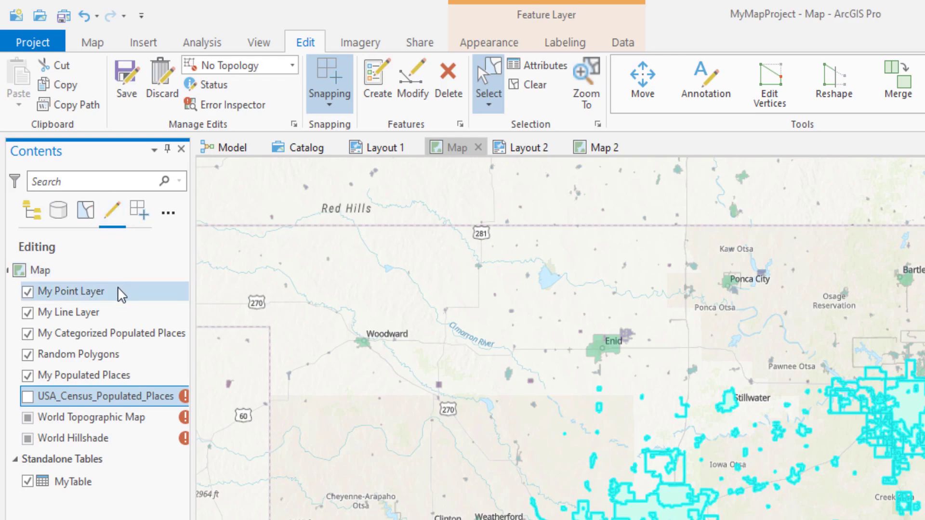
right_click(68, 354)
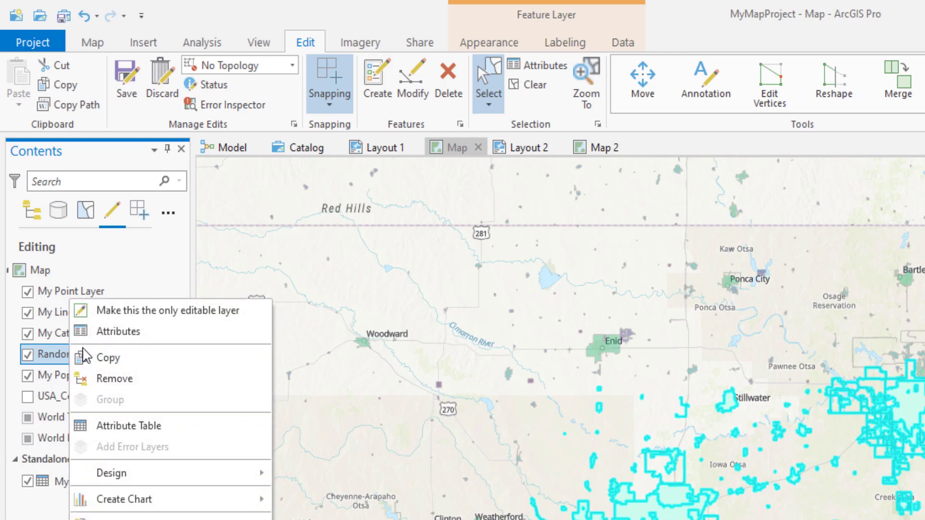
left_click(169, 310)
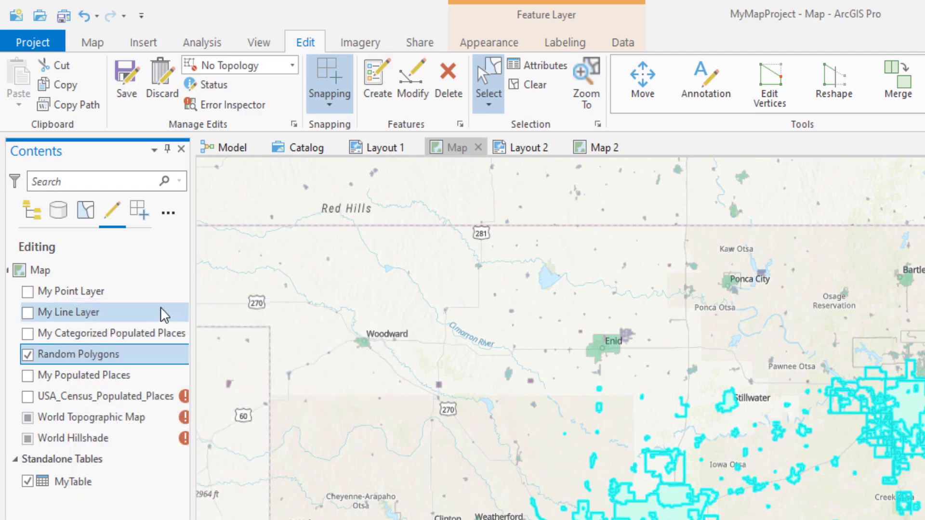
Toggle editing for all layers together and leave My Line Layer as the only editable spatial layer
left_click(28, 333, "alt")
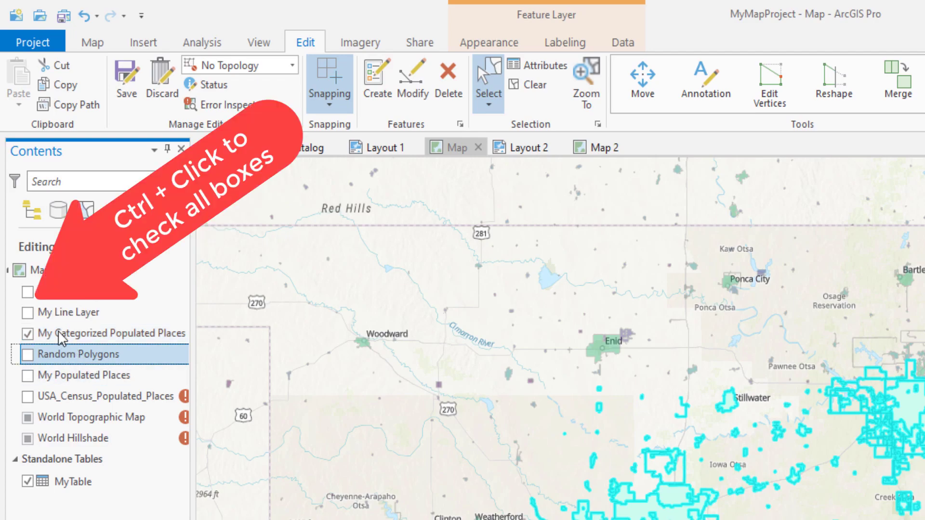
left_click(27, 313, "ctrl")
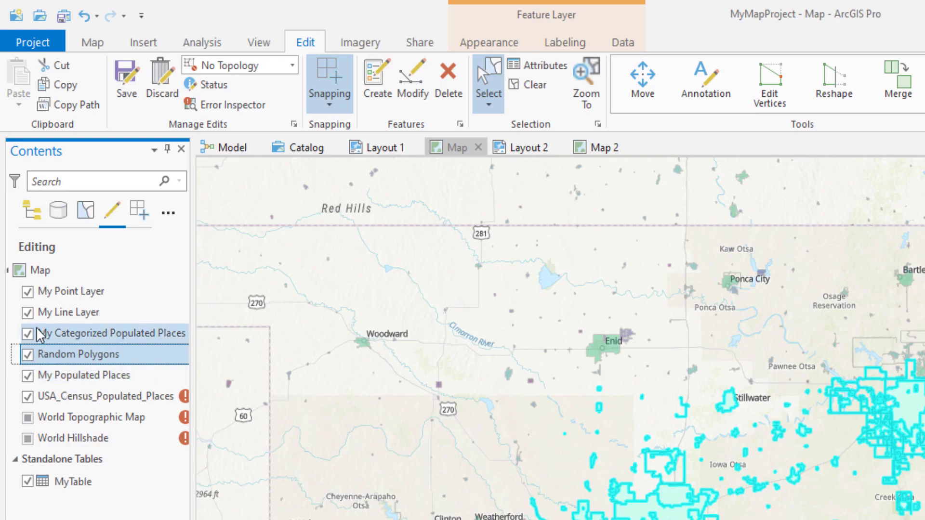
left_click(28, 314, "alt")
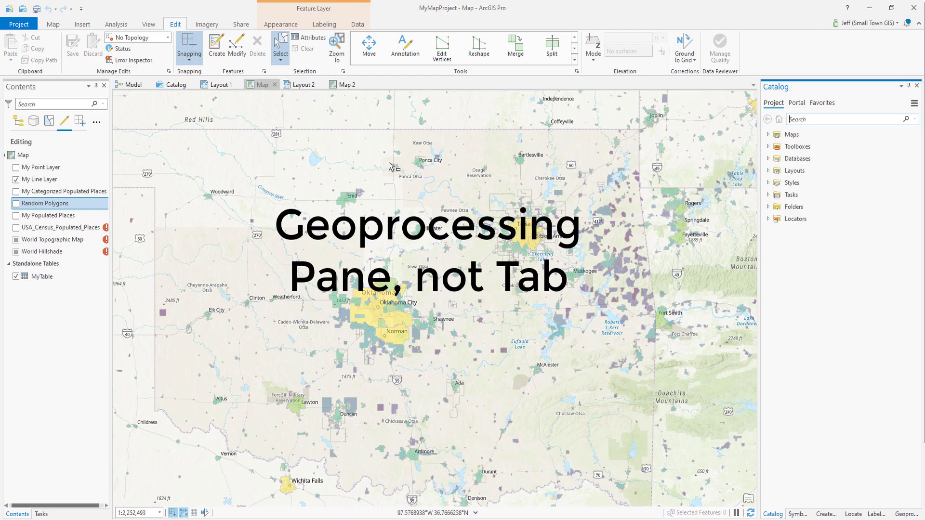
Search the geoprocessing tools for "select by attribut" and open the Select Layer By Attribute tool
left_click(907, 514)
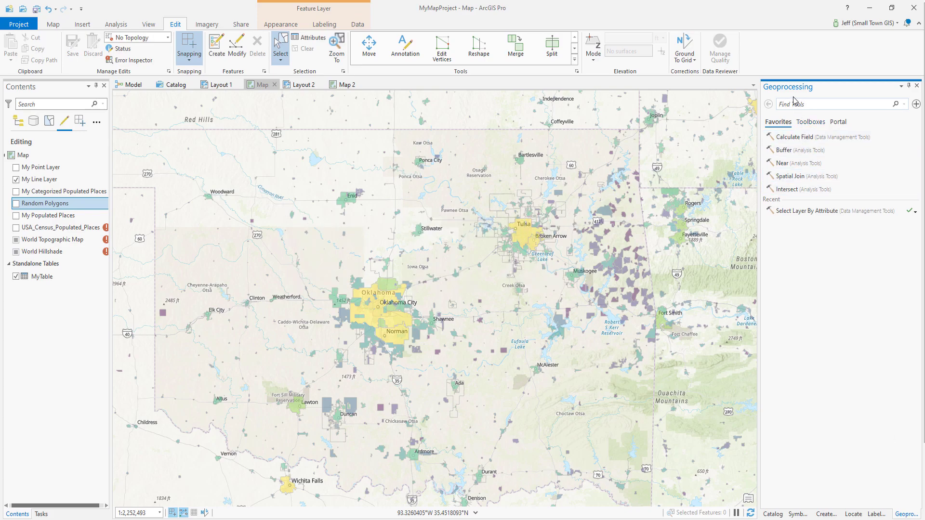
type("sele")
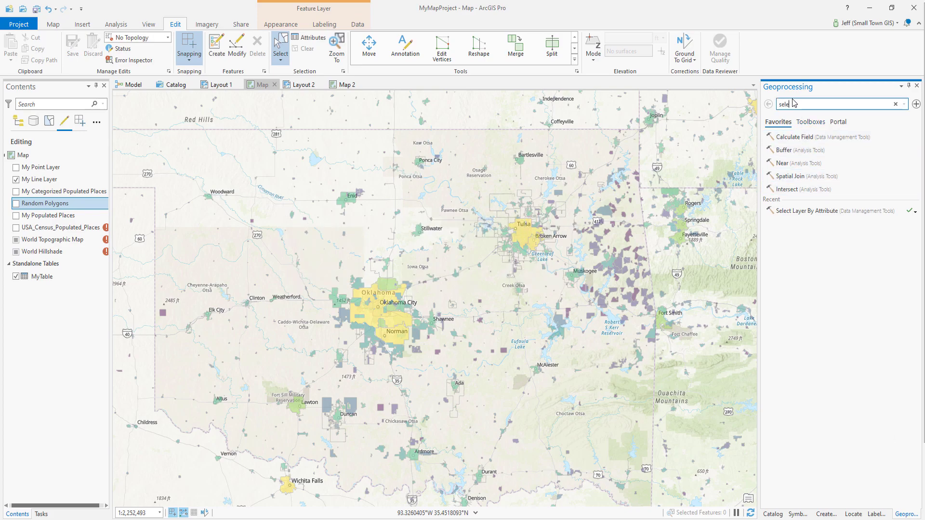
type("ct by attribut")
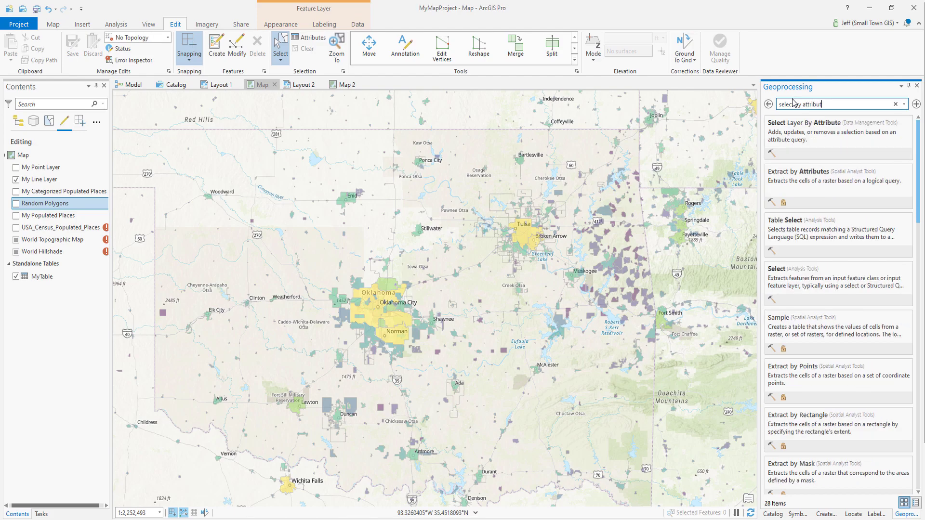
left_click(805, 139)
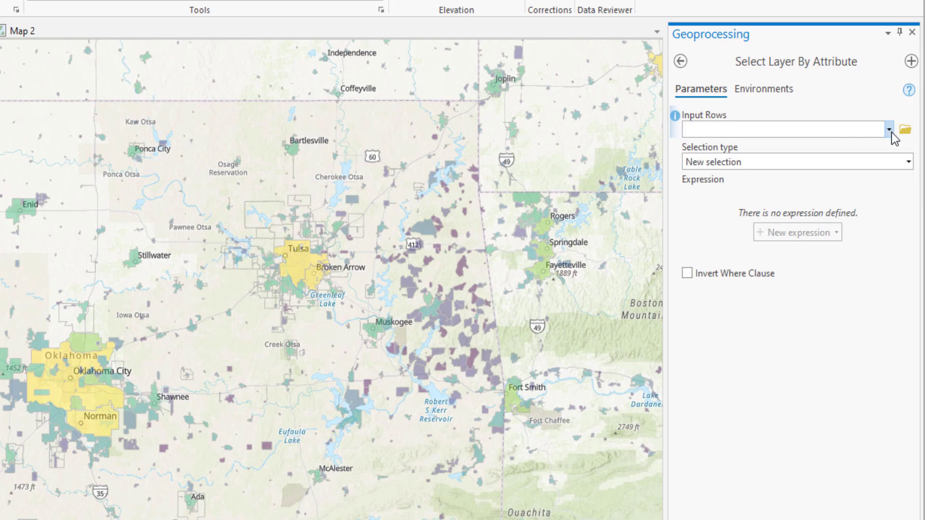
Set the input rows to USA_Census_Populated_Places, define the expression Pop. Class is equal to 7, and verify the expression
left_click(889, 129)
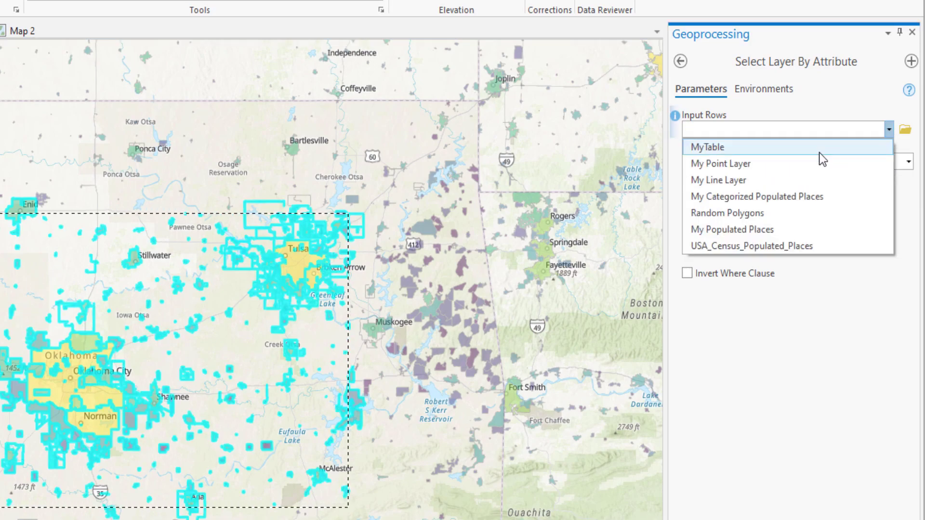
left_click(750, 246)
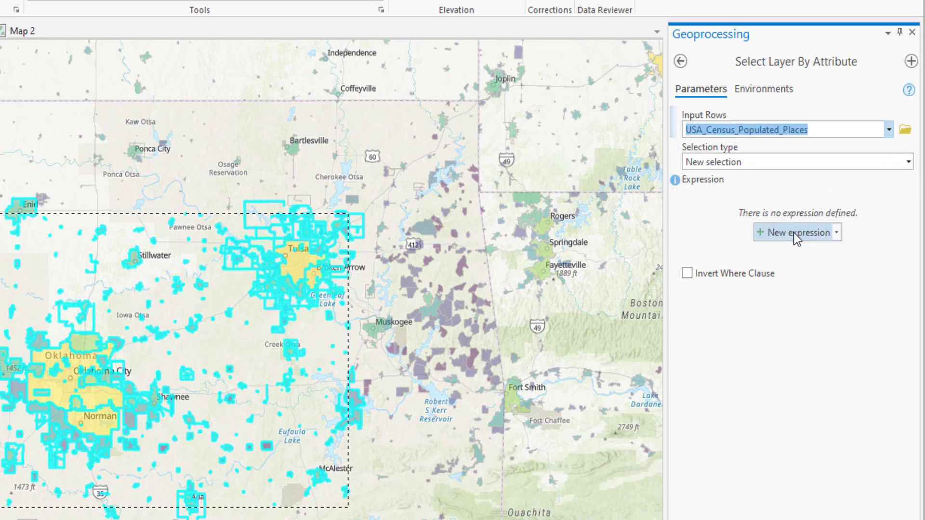
left_click(793, 233)
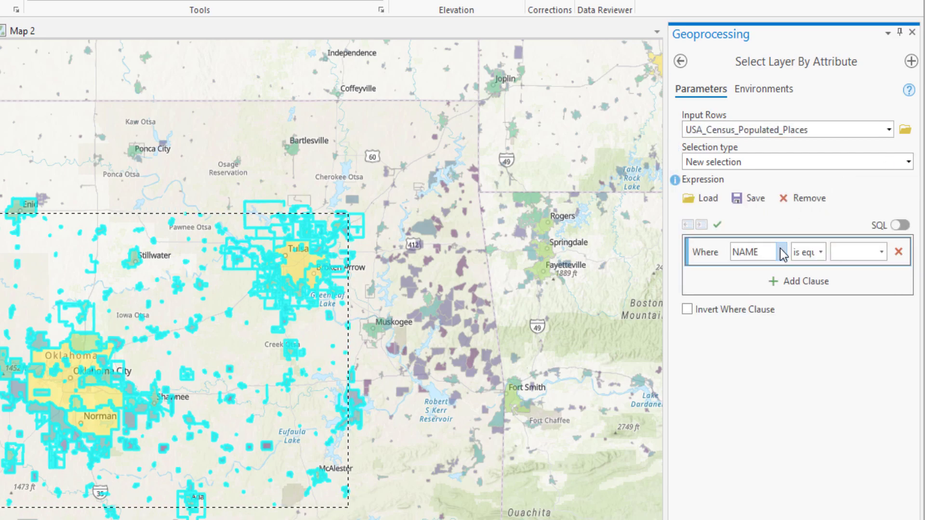
left_click(781, 251)
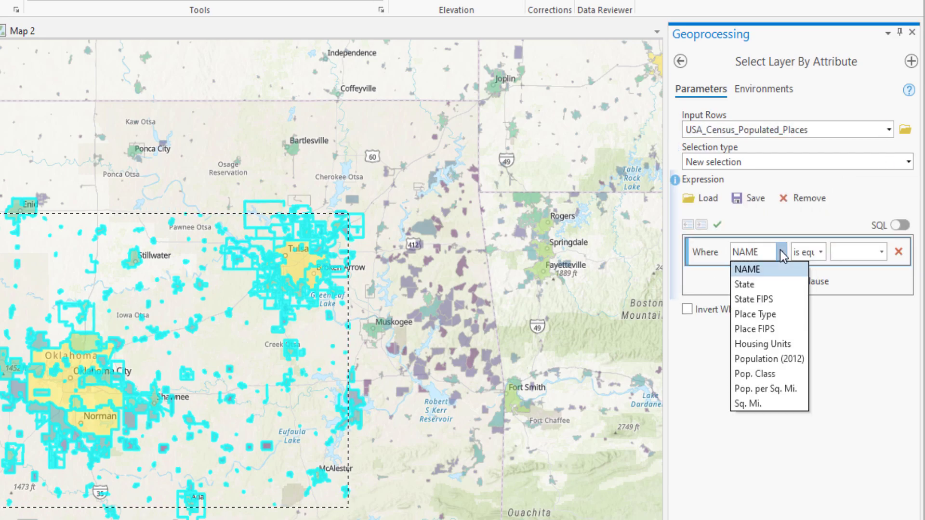
left_click(760, 370)
left_click(881, 252)
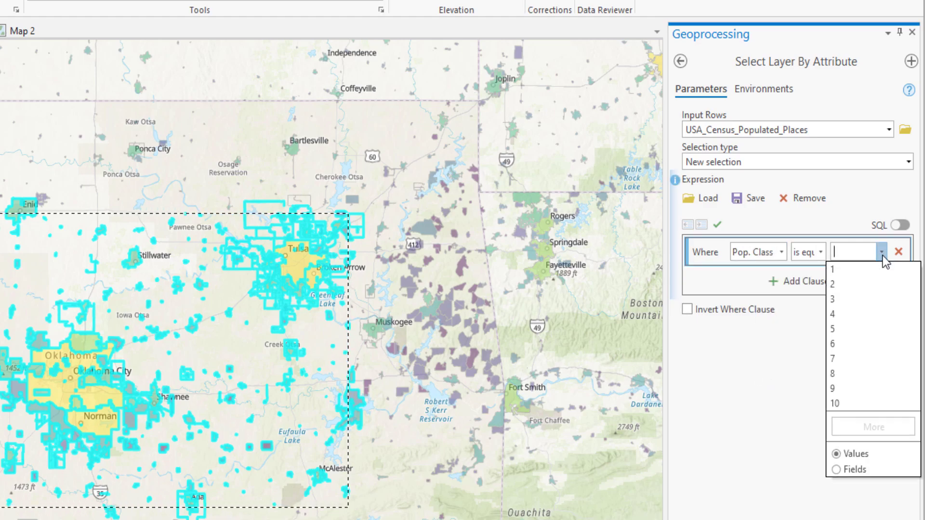
left_click(844, 358)
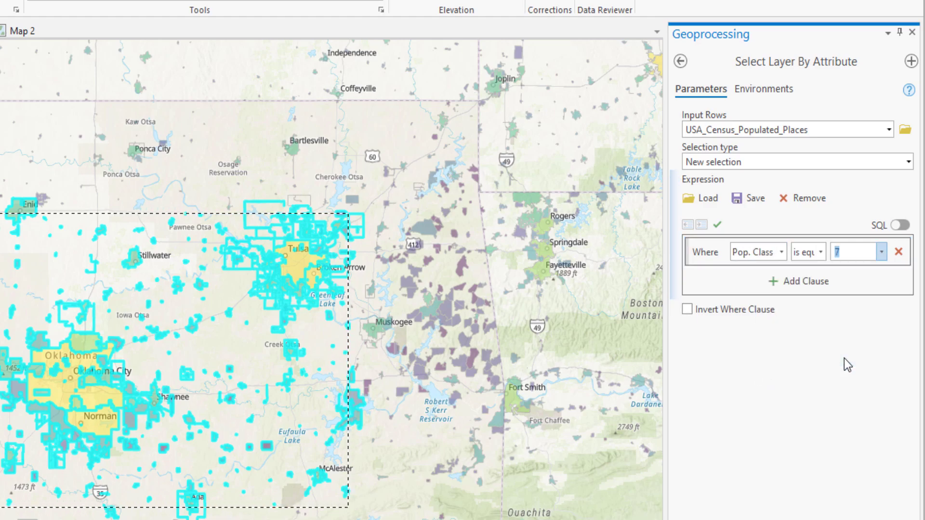
left_click(717, 224)
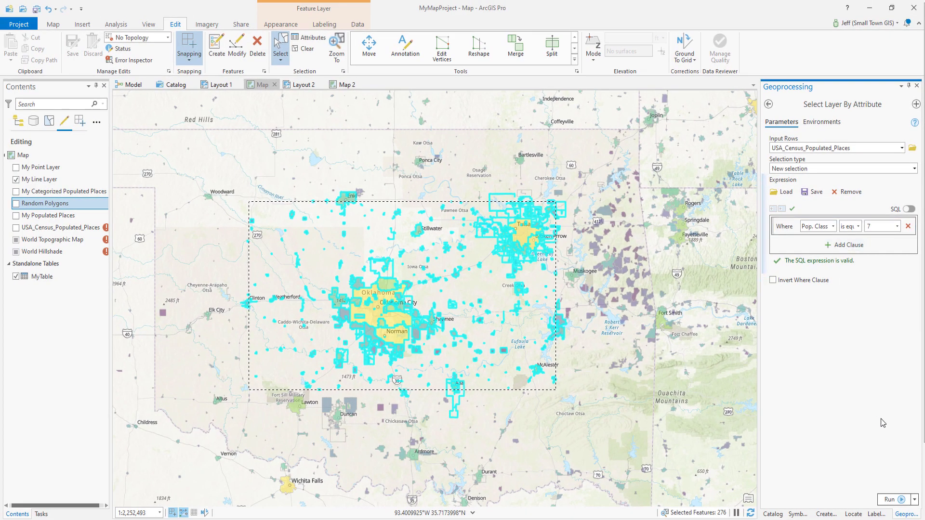
Run the attribute selection on the census populated places and copy the selected features in the first map
left_click(901, 499)
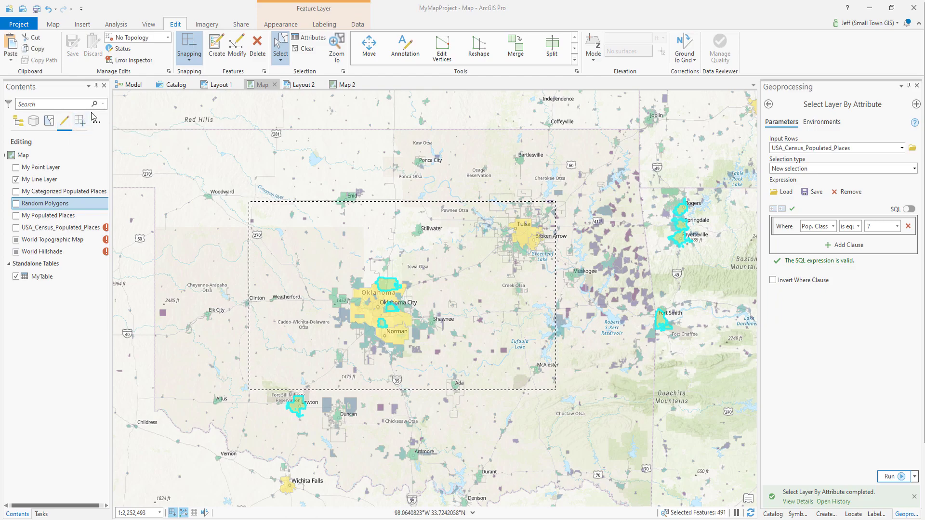
left_click(258, 85)
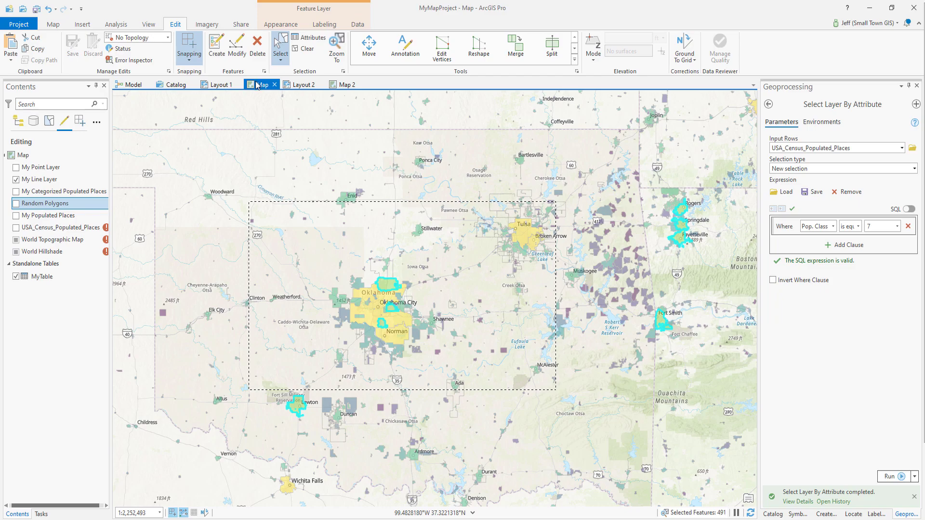
left_click(37, 50)
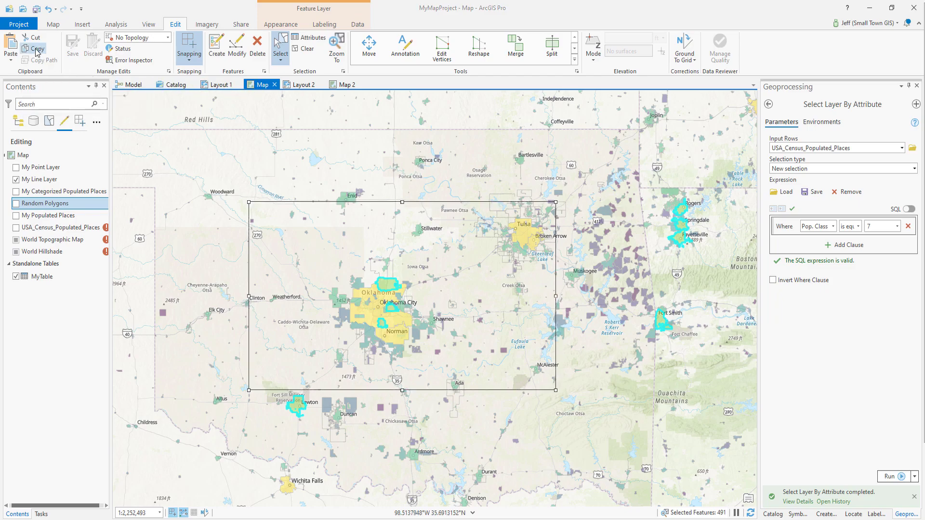
Paste the copied places with Paste Special into template 7 of My Categorized Populated Places, keeping source attribute values
left_click(11, 56)
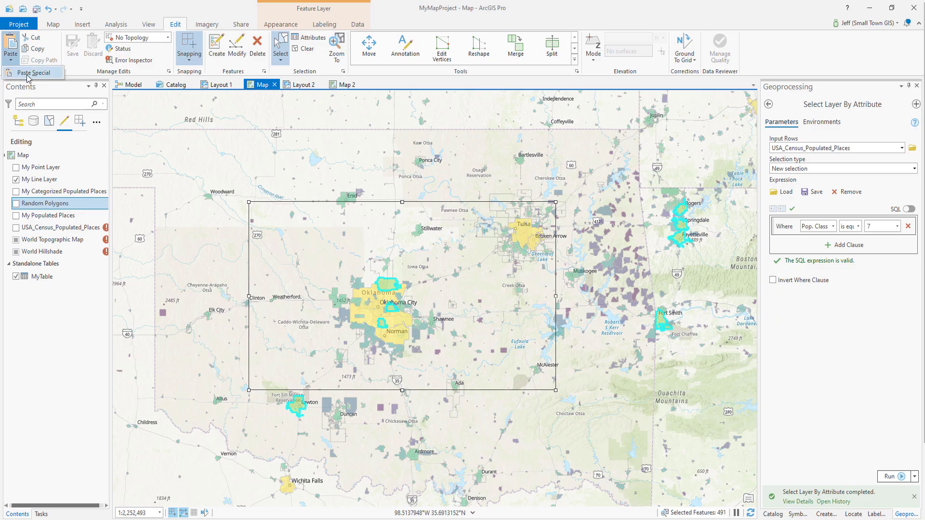
left_click(27, 74)
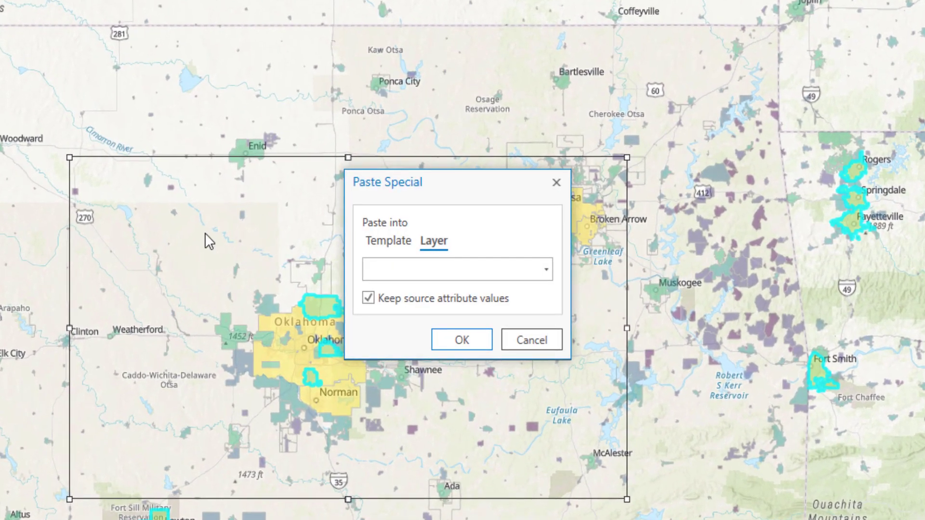
left_click(381, 241)
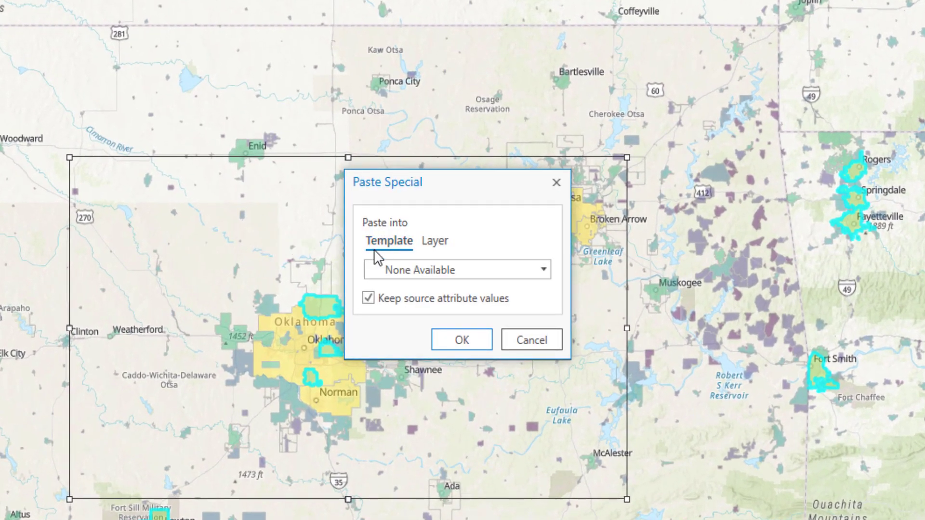
left_click(548, 270)
left_click(546, 276)
left_click(546, 273)
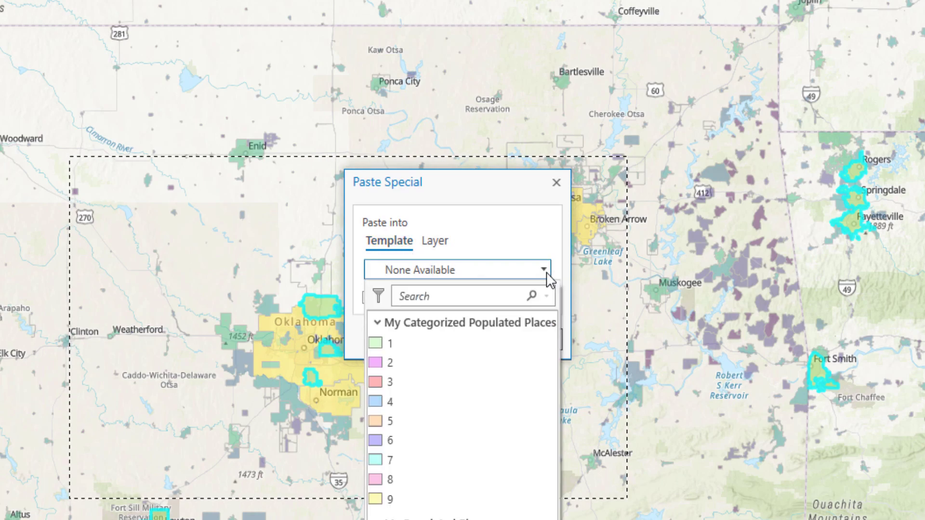
left_click(391, 460)
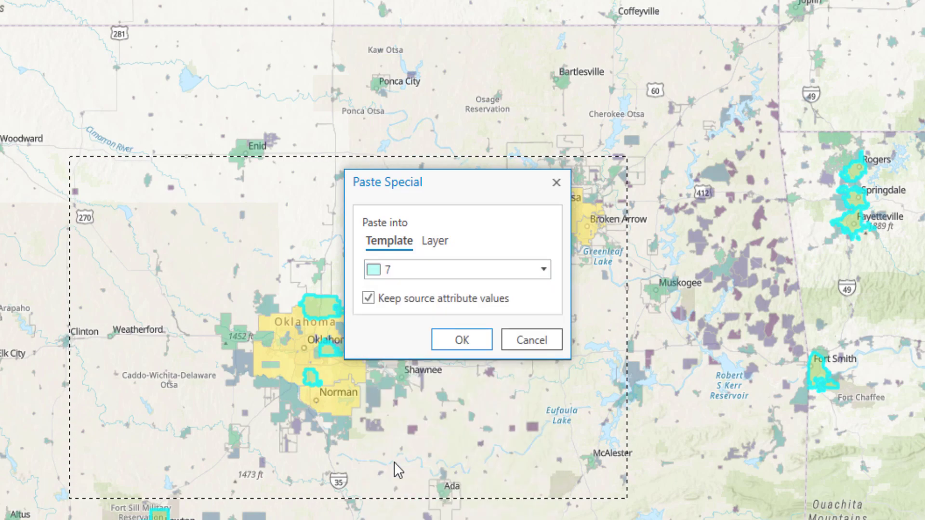
left_click(462, 342)
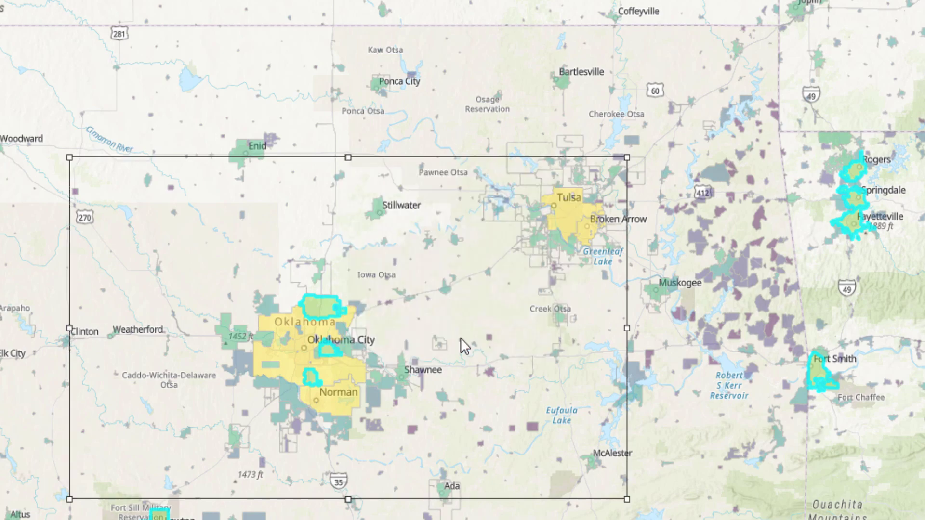